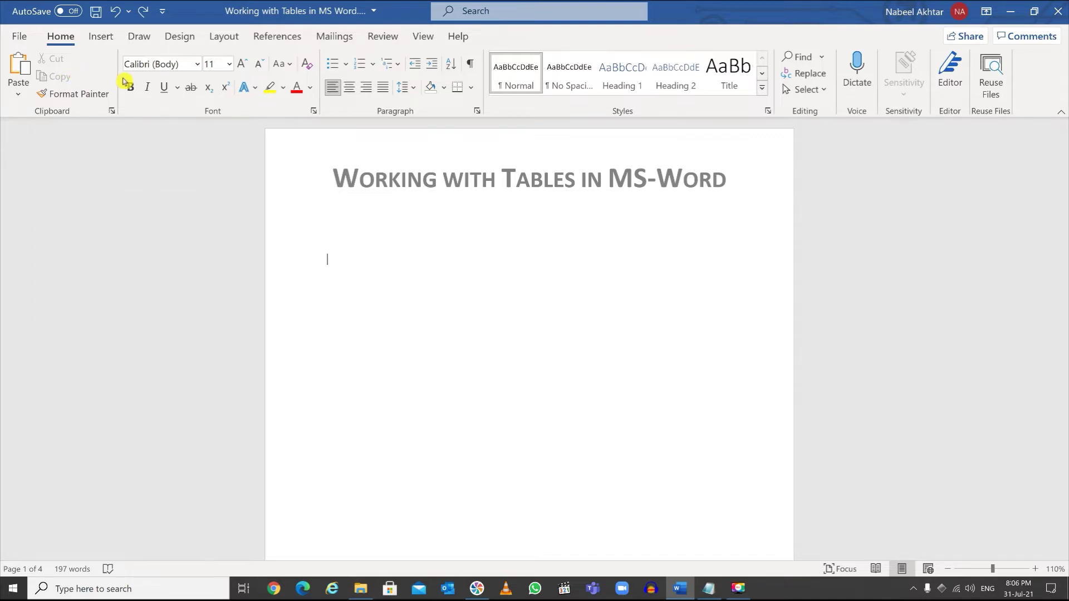
# Insert a table with three columns and three rows below the document title.
pyautogui.click(100, 39)
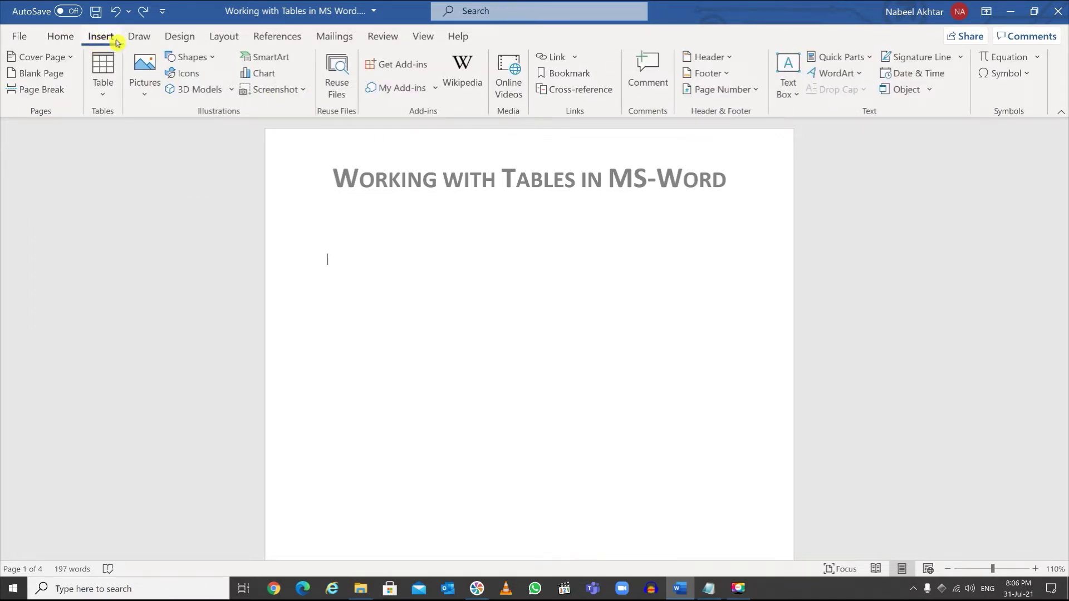
pyautogui.click(102, 97)
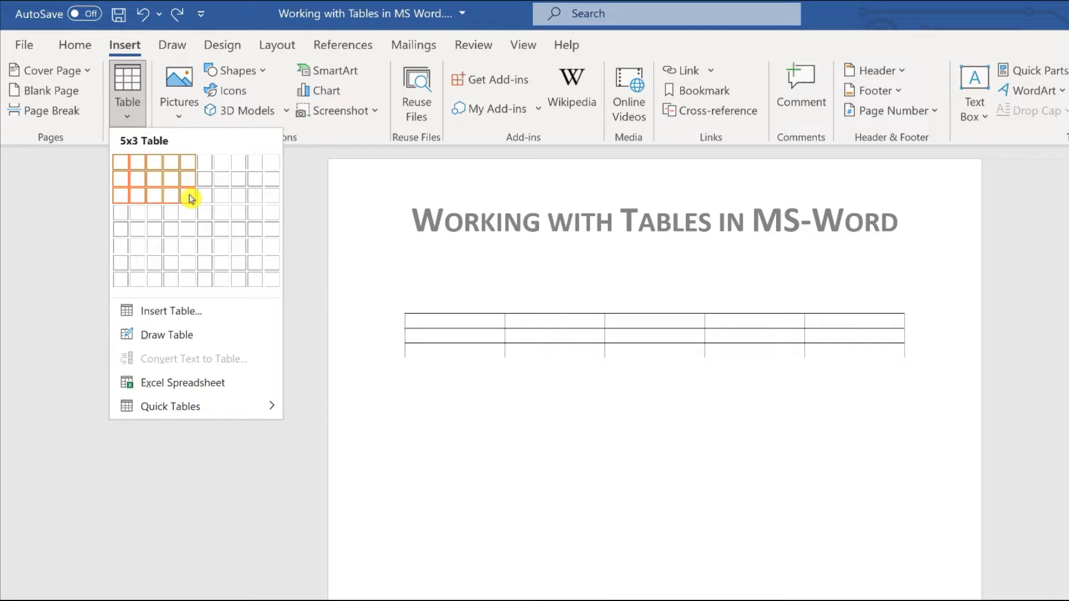
pyautogui.click(154, 198)
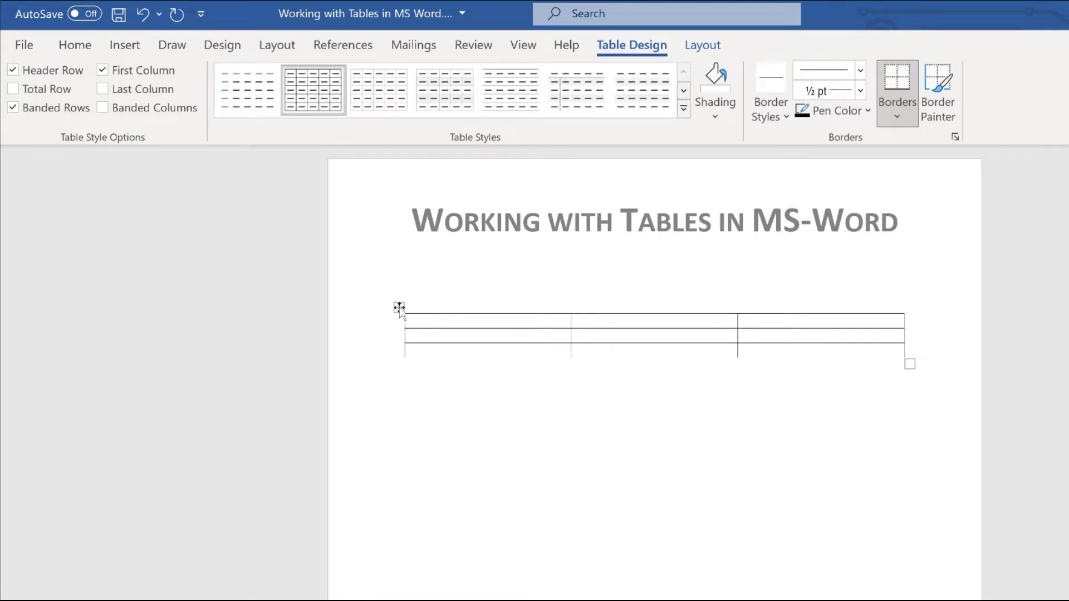
# Move the table slightly lower on the page and enlarge its width slightly.
pyautogui.moveTo(399, 307); pyautogui.dragTo(398, 377)
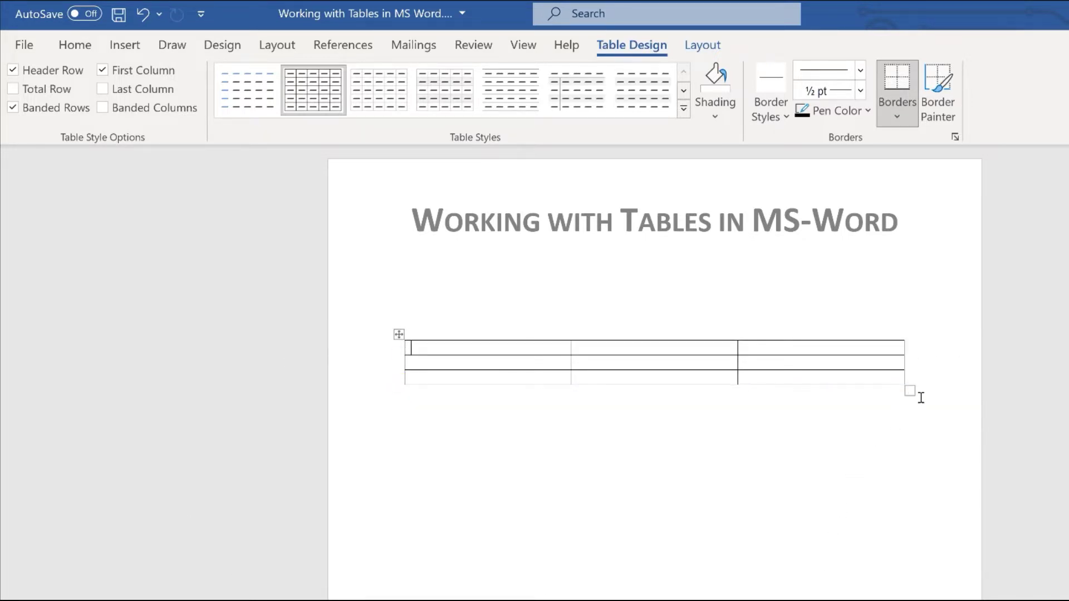
pyautogui.moveTo(909, 390); pyautogui.dragTo(919, 364)
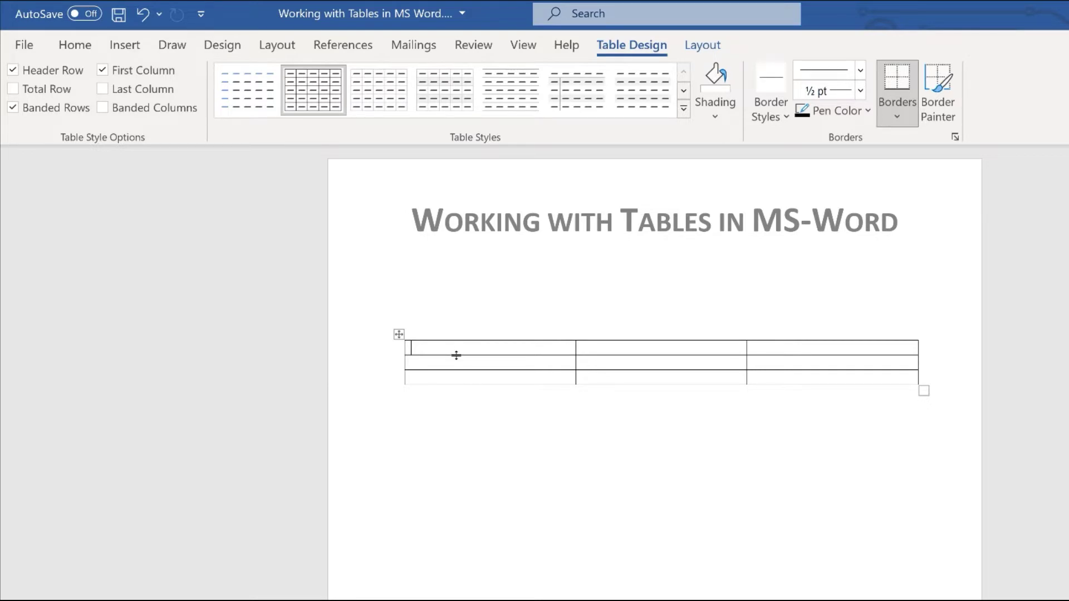
# Fill the table's header row with the column headings S.No., Name and Dept.
pyautogui.write('S')
pyautogui.write('/')
pyautogui.write('No')
pyautogui.write('.')
pyautogui.press('Tab')
pyautogui.write('Name')
pyautogui.press('Tab')
pyautogui.write('De')
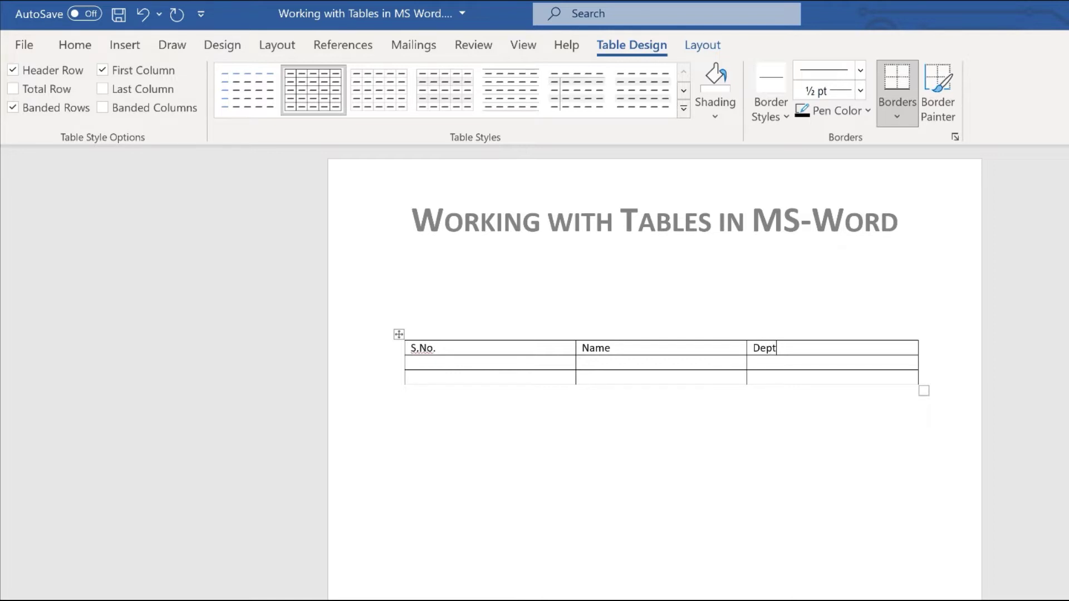
# Add three empty rows at the end of the table.
pyautogui.press('Tab')
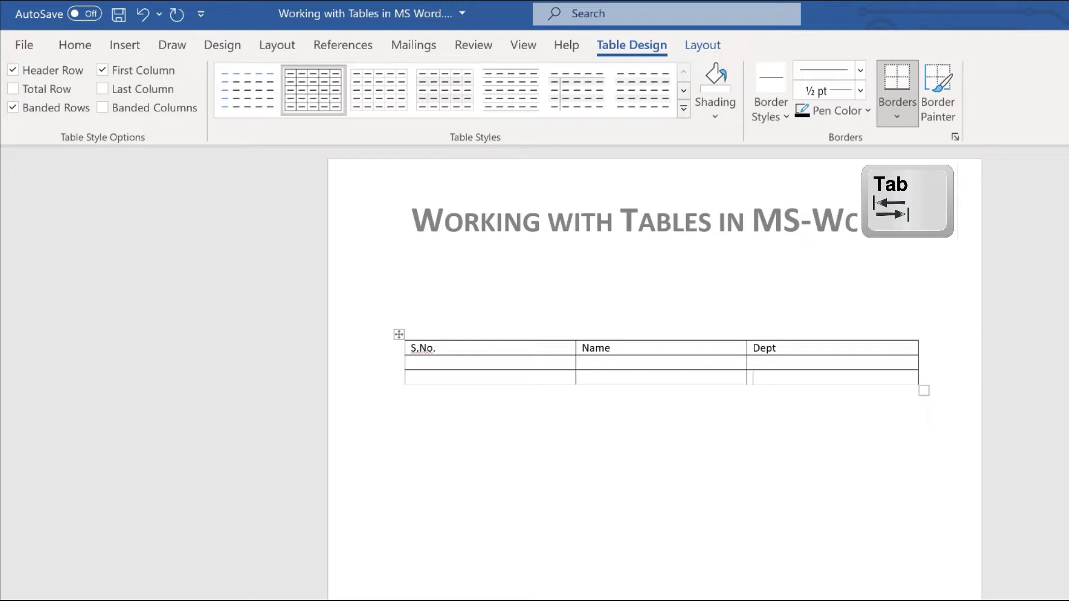
pyautogui.press('Tab')
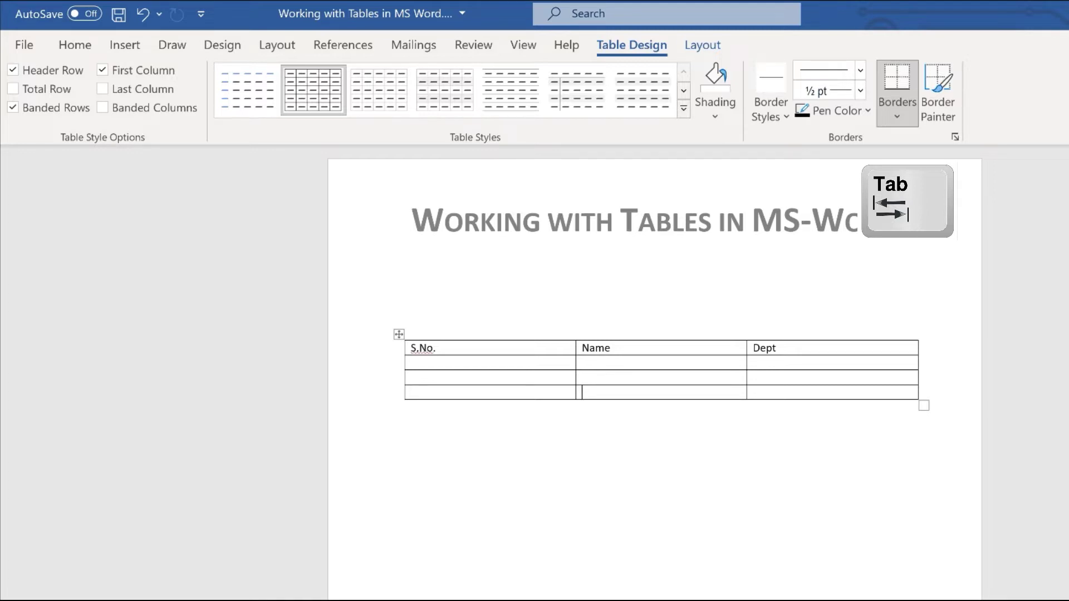
pyautogui.press('Tab')
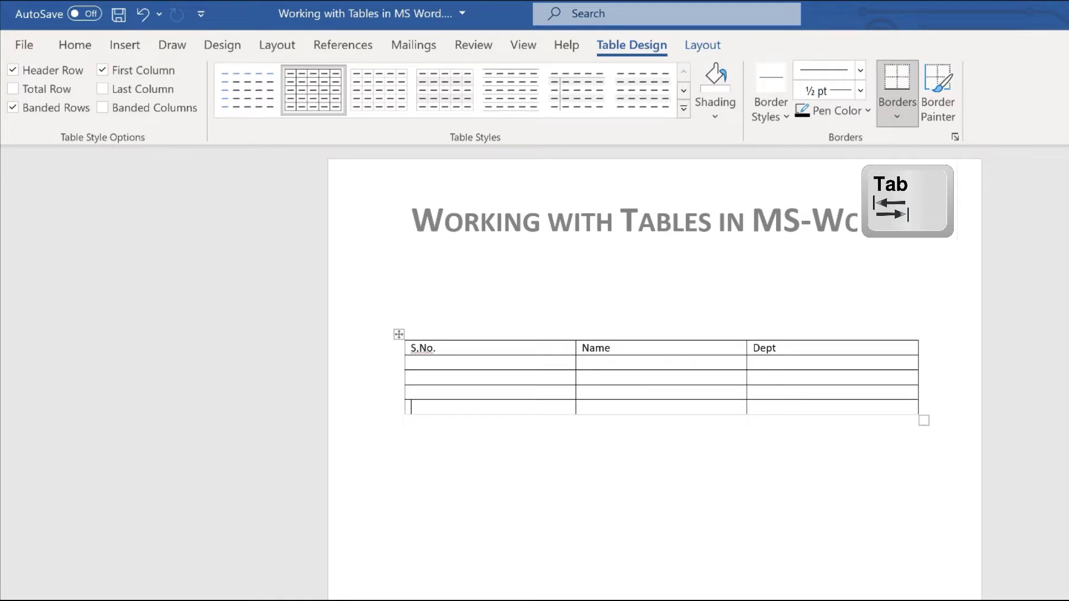
pyautogui.press('Tab')
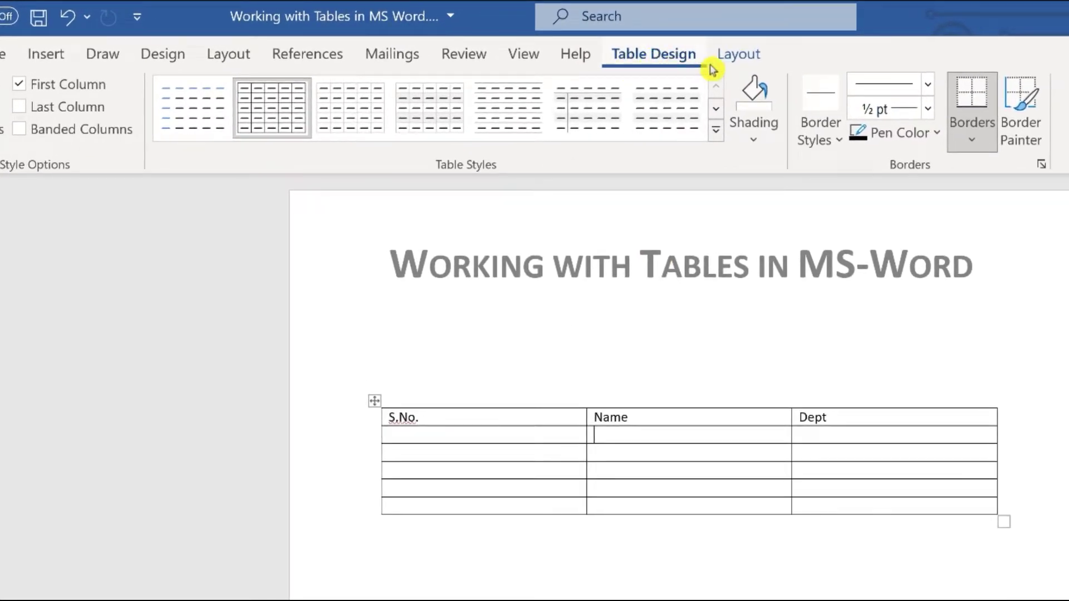
# Try inserting an empty column on the left and right sides of the Name column, undoing each insertion.
pyautogui.click(742, 62)
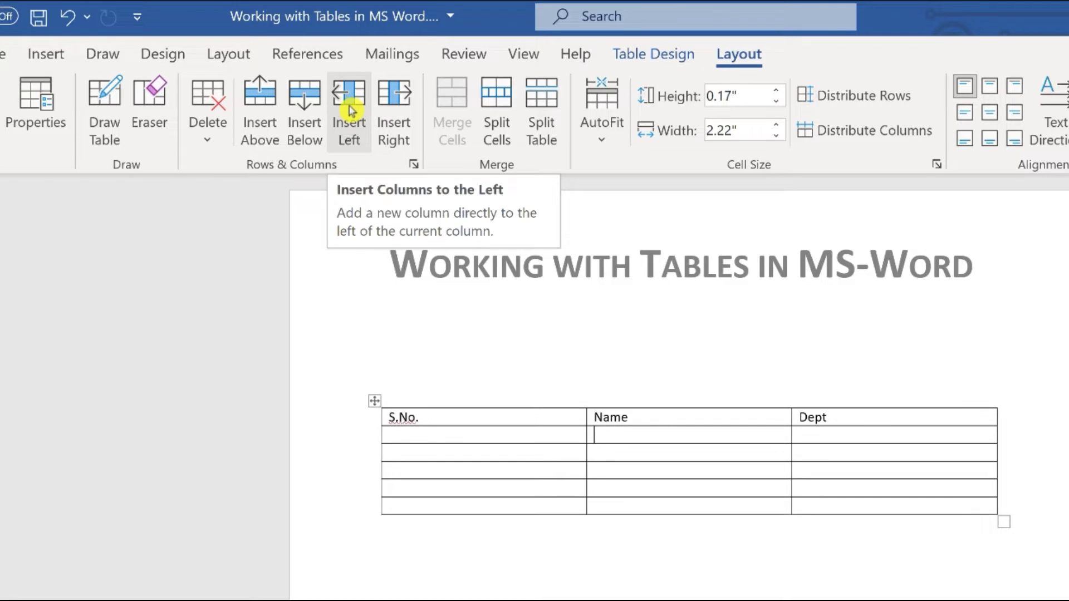
pyautogui.click(350, 109)
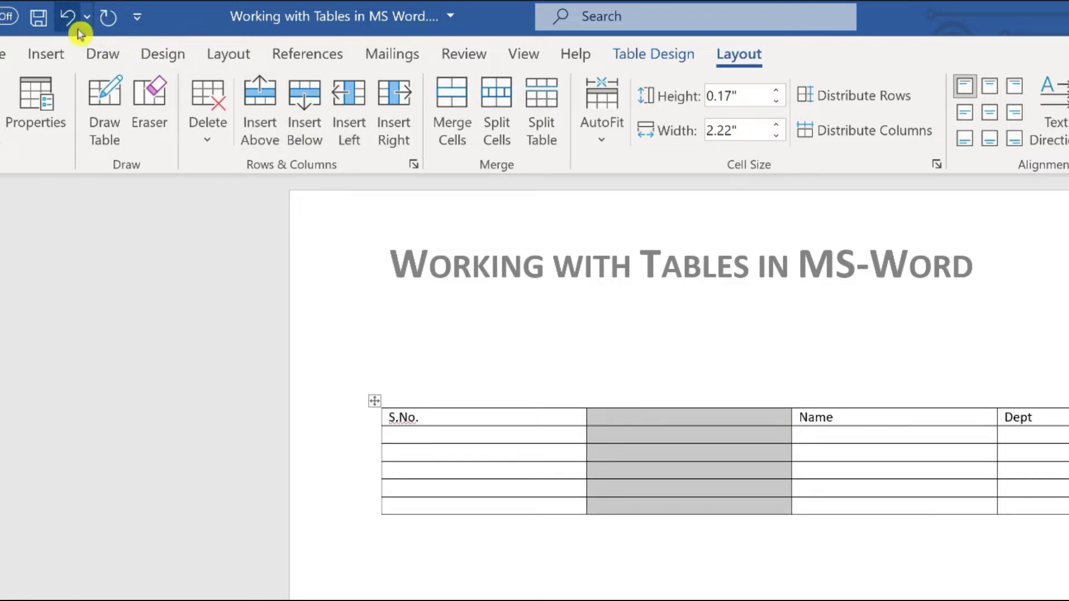
pyautogui.click(76, 29)
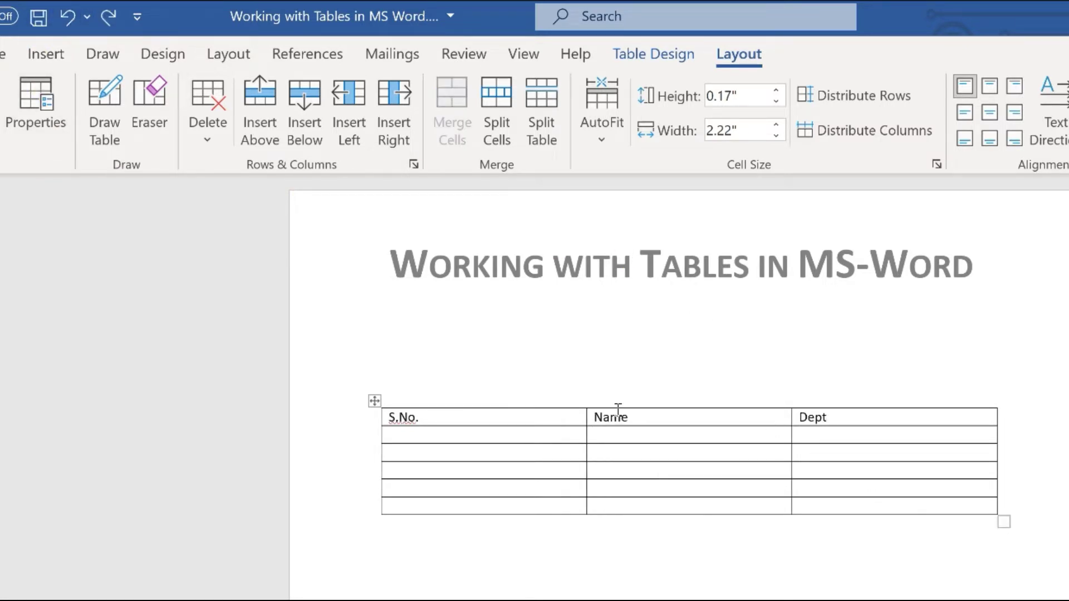
pyautogui.click(393, 128)
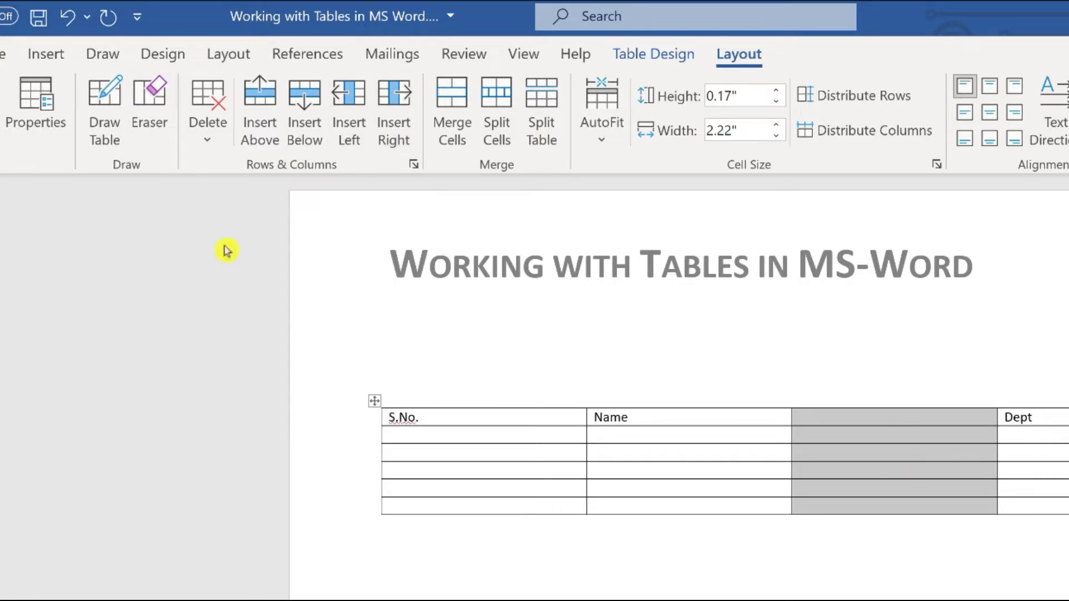
pyautogui.click(68, 18)
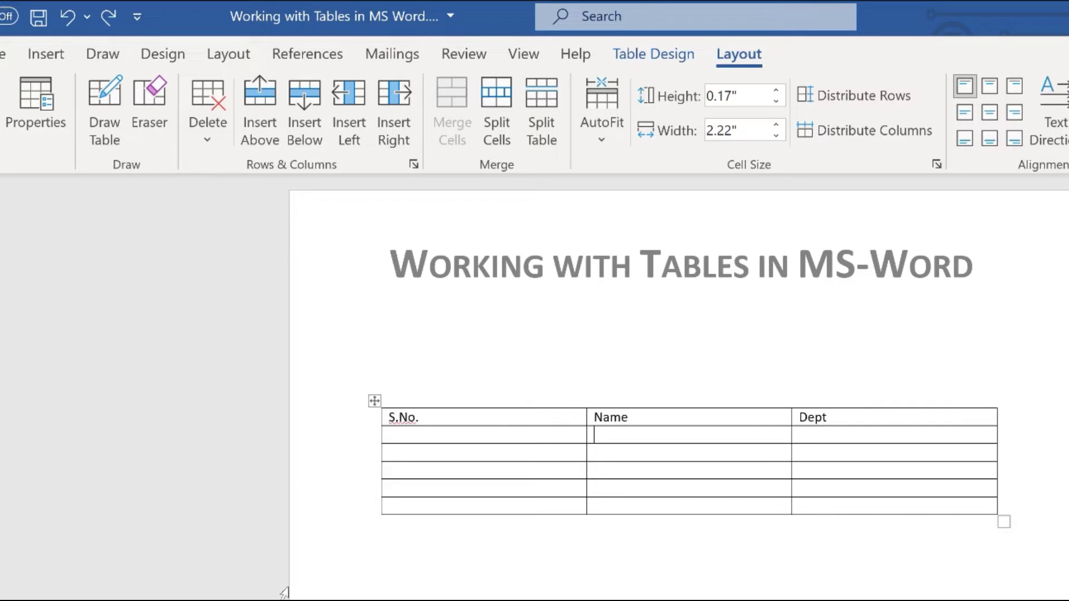
# Fill the first row under the headings with serial number 1., the person's first name and the department HR.
pyautogui.click(415, 439)
pyautogui.write('1.')
pyautogui.press('Tab')
pyautogui.write('Ahmed ')
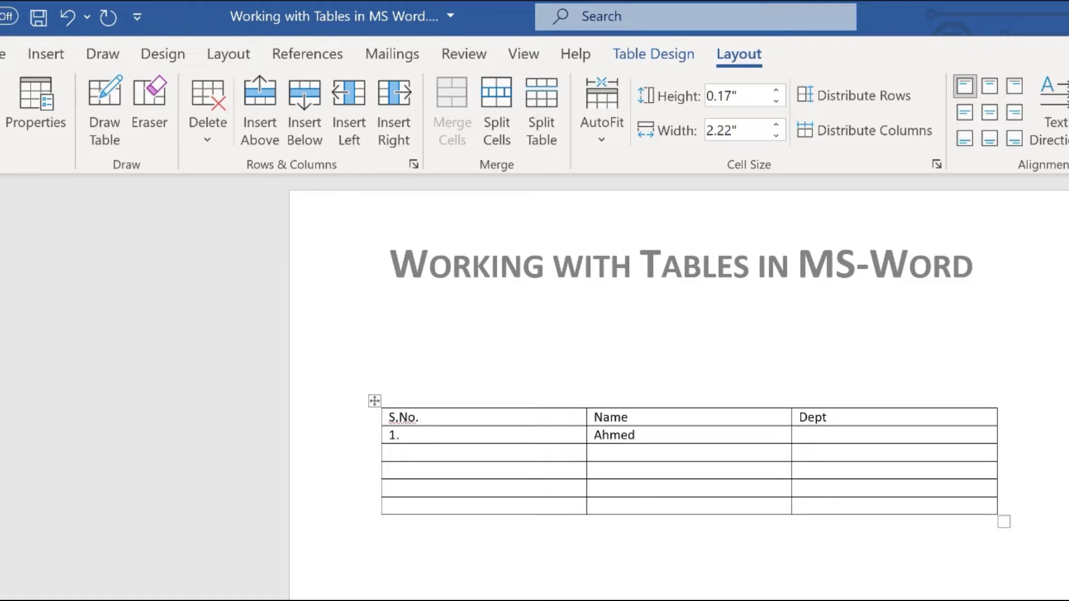
pyautogui.write('HR')
pyautogui.press('Tab')
# Fill the second data row with serial number 2., the person's first name and the department Accounts.
pyautogui.write('2.\t')
pyautogui.write('Nabeel\t')
pyautogui.write('Accounts')
pyautogui.press('Tab')
# Fill the third data row with serial number 3., the person's first name and the department Research.
pyautogui.write('3')
pyautogui.write('. ')
pyautogui.write('A')
pyautogui.write('li ')
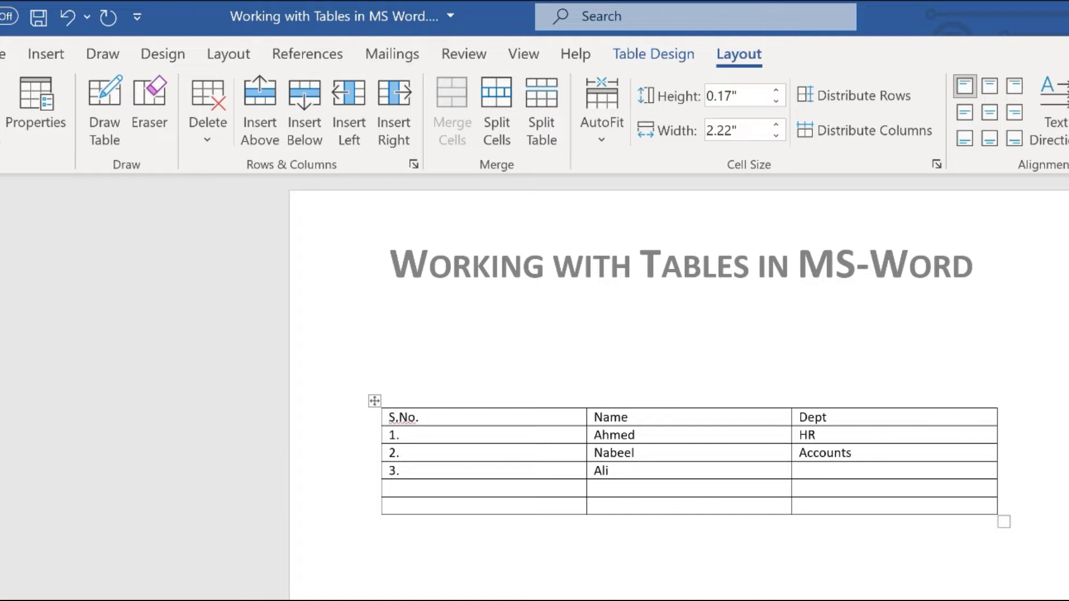
pyautogui.write('Research')
pyautogui.press('Tab')
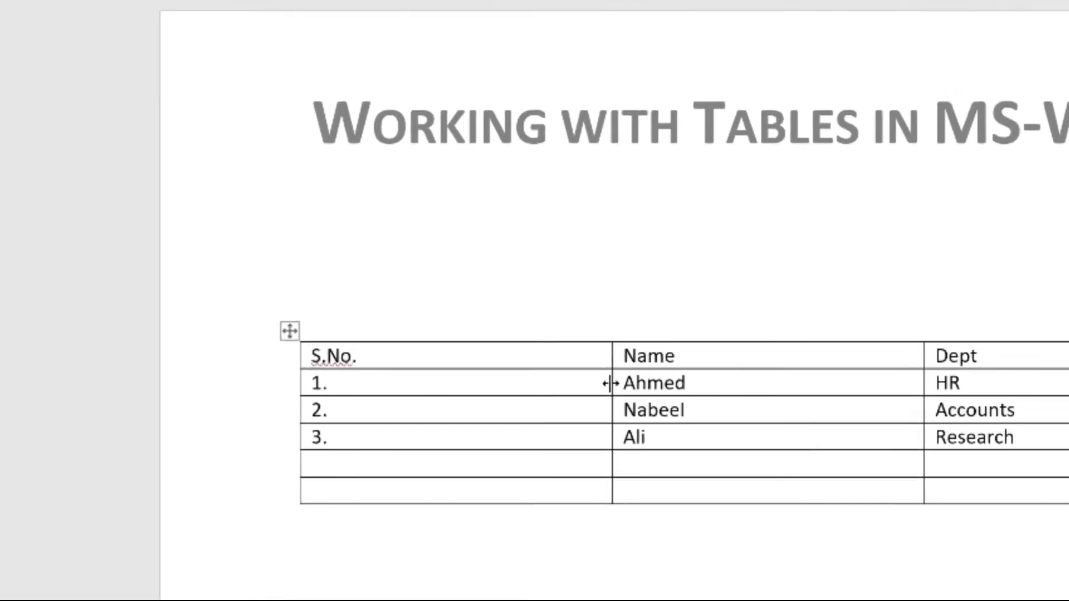
# Narrow the S.No. column from both sides to about 0.48 inches wide.
pyautogui.moveTo(585, 435); pyautogui.dragTo(581, 442)
pyautogui.moveTo(602, 325); pyautogui.dragTo(312, 320)
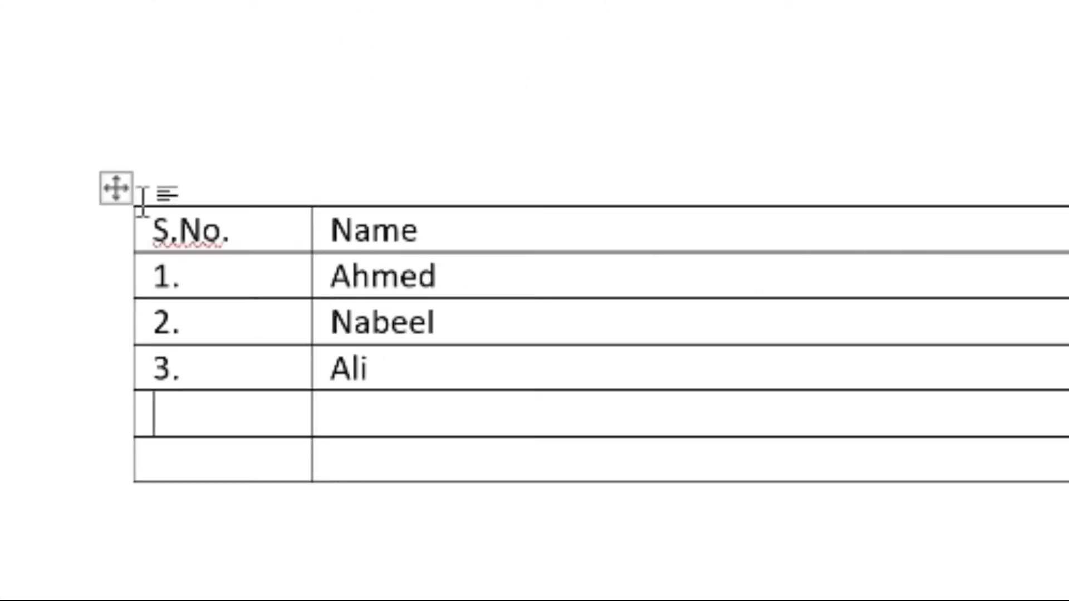
pyautogui.moveTo(137, 278)
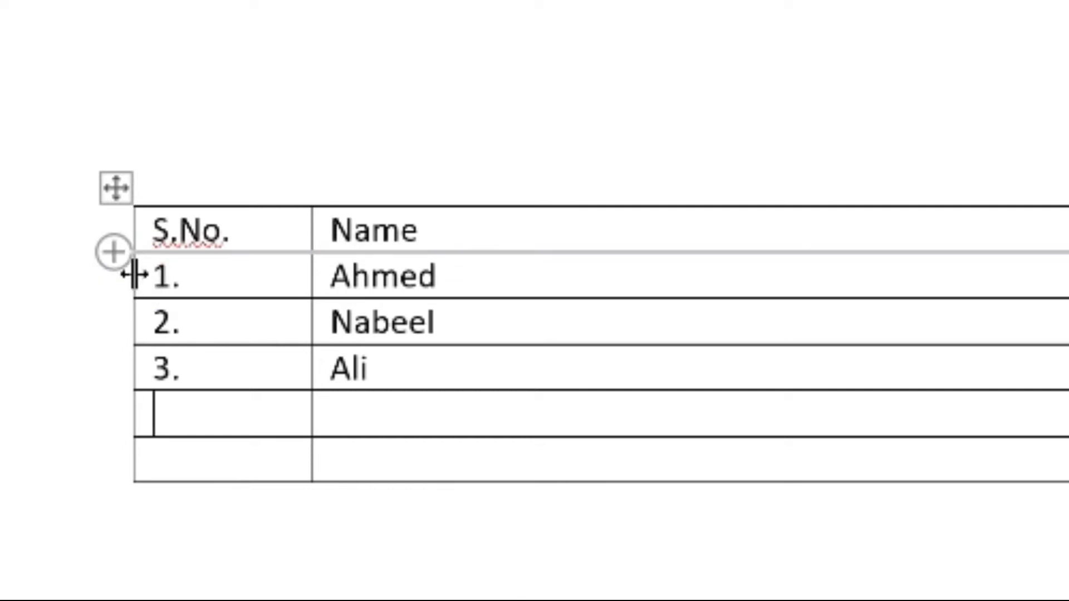
pyautogui.moveTo(134, 275); pyautogui.dragTo(208, 274)
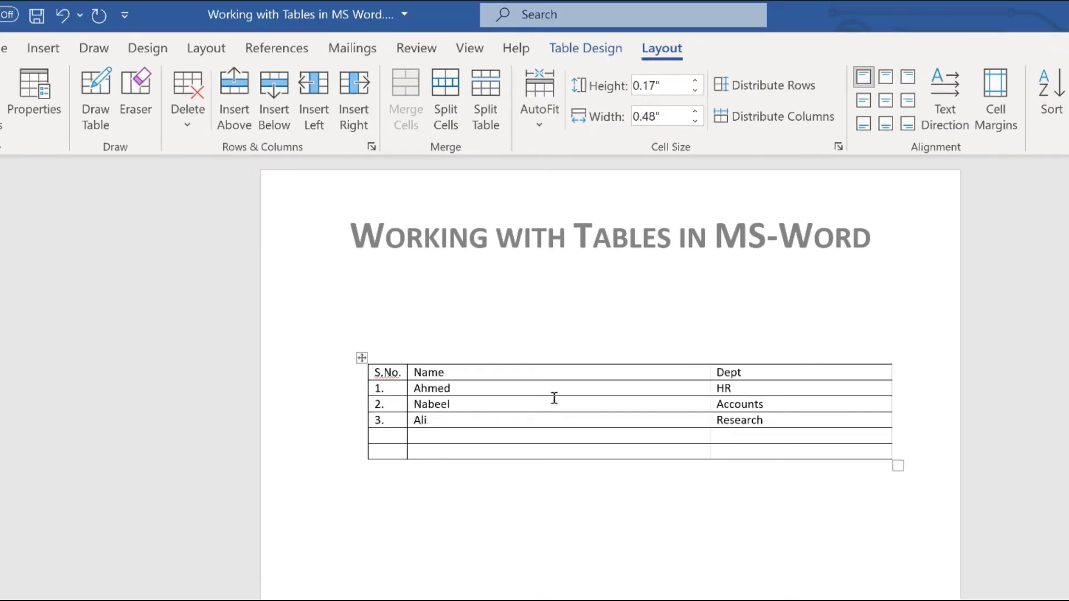
pyautogui.click(574, 56)
pyautogui.click(658, 49)
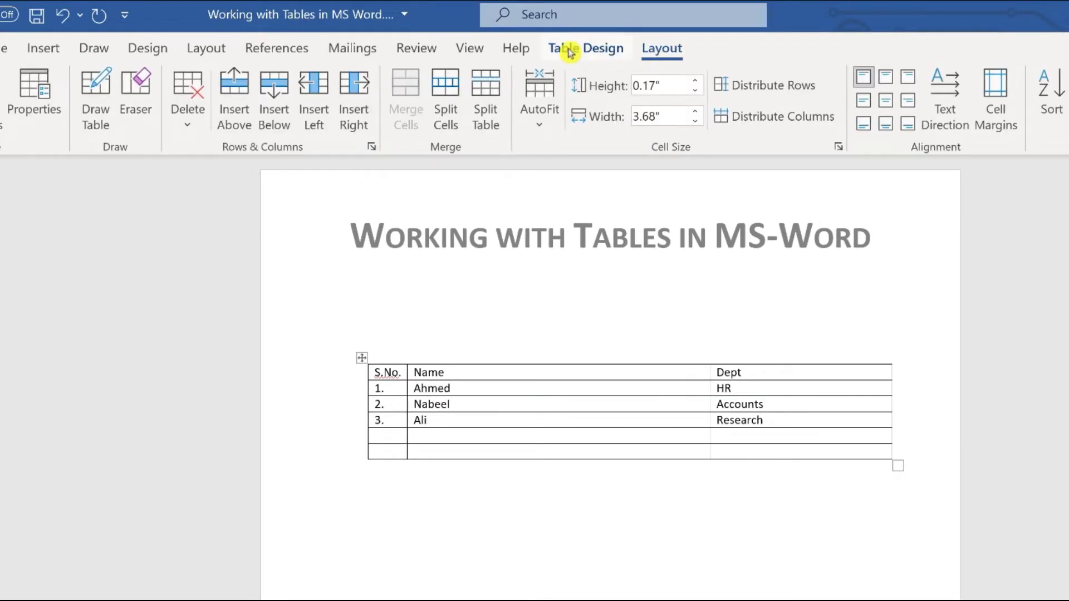
pyautogui.click(574, 48)
pyautogui.click(661, 51)
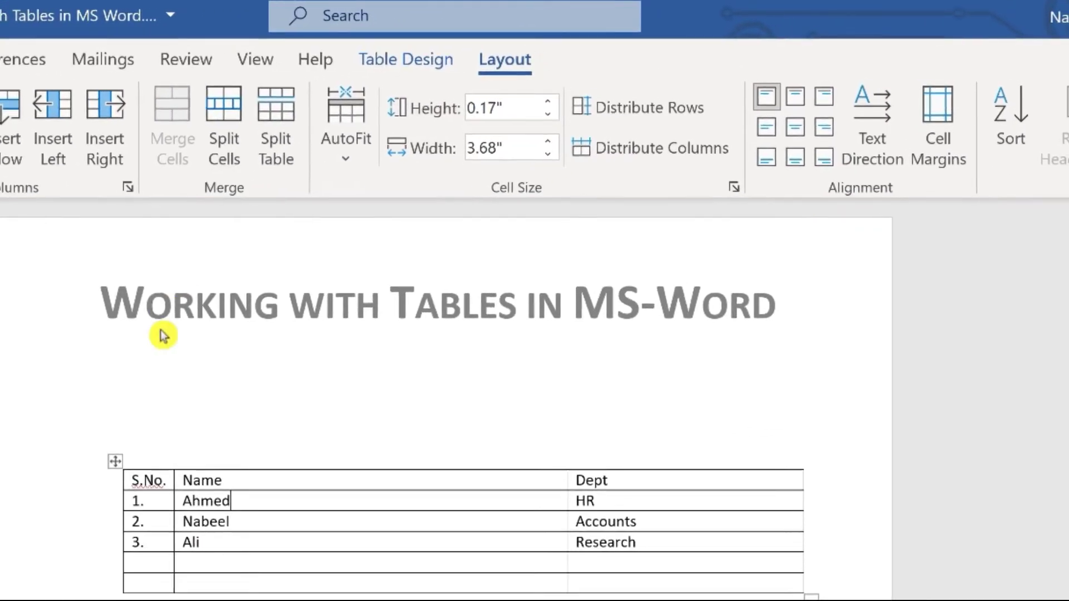
pyautogui.click(119, 417)
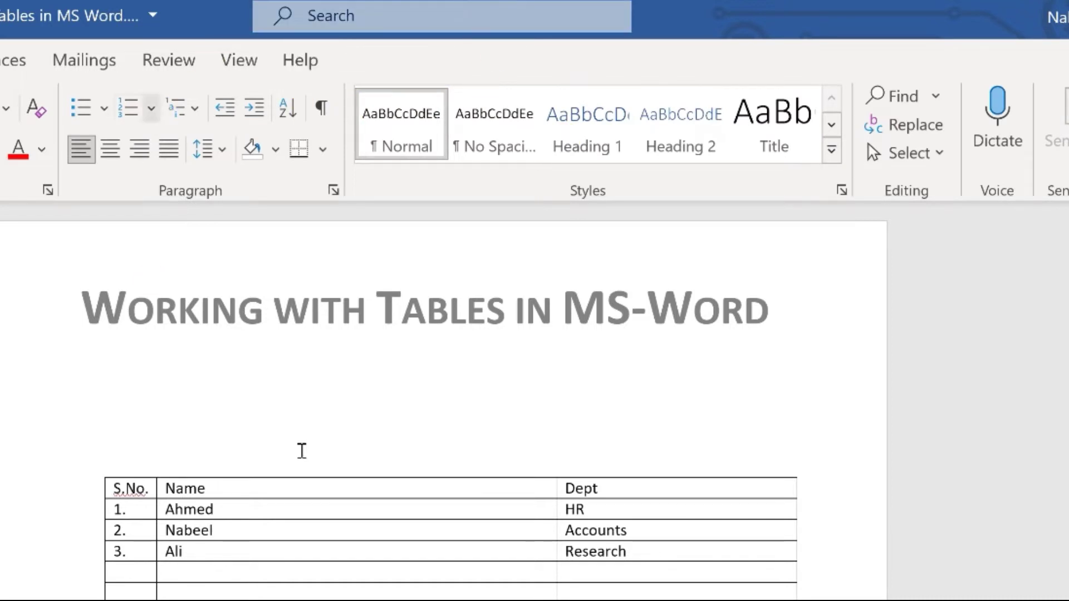
# Reduce the Name column's width to 1.9 inches using the cell size setting.
pyautogui.click(258, 511)
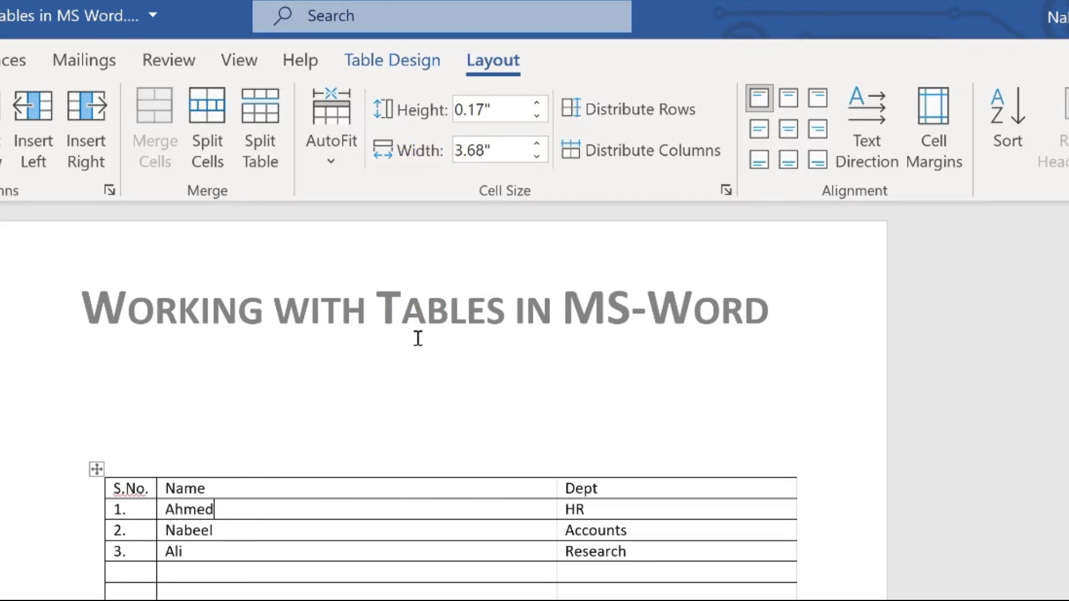
pyautogui.click(538, 160)
pyautogui.click(538, 161)
pyautogui.click(538, 161)
pyautogui.click(538, 161)
pyautogui.click(538, 160)
pyautogui.click(538, 160)
pyautogui.click(538, 160)
pyautogui.click(538, 160)
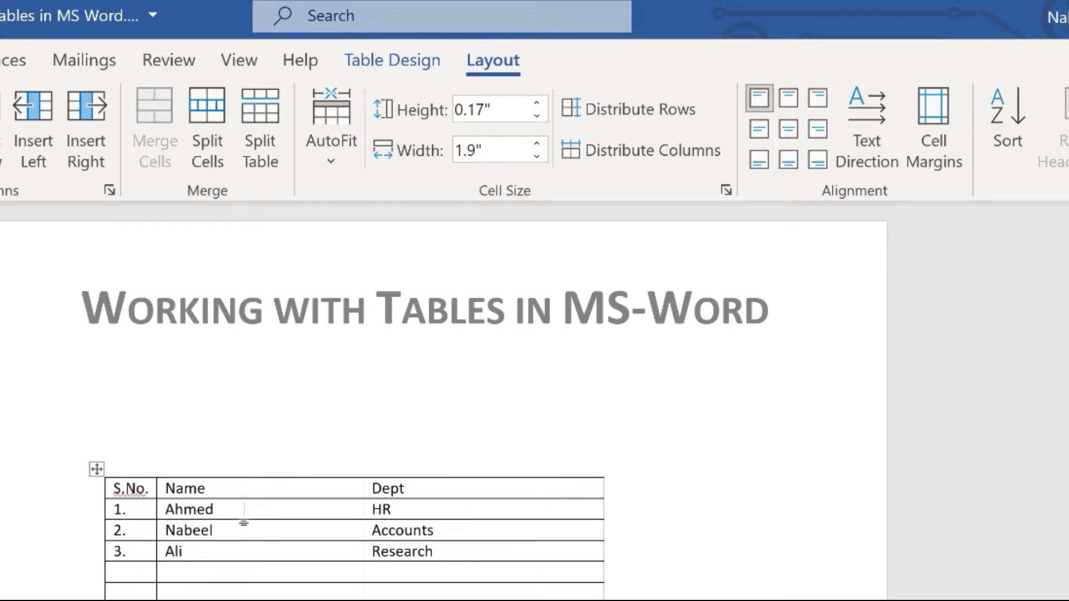
# Try narrowing the Name cells in only the first two data rows, and undo the change.
pyautogui.moveTo(240, 509); pyautogui.dragTo(438, 533)
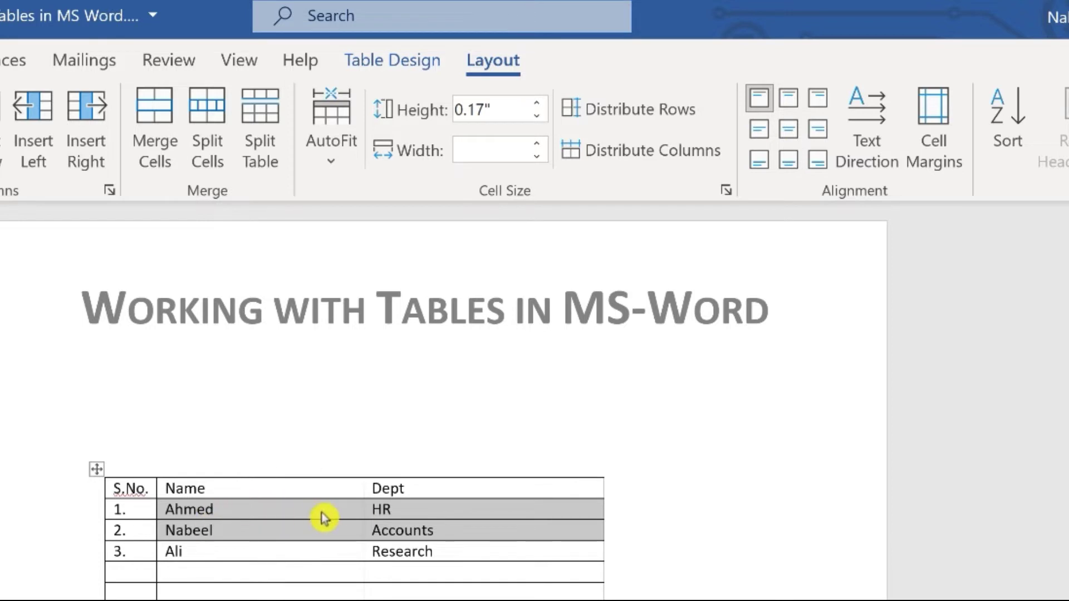
pyautogui.click(361, 511)
pyautogui.moveTo(273, 510); pyautogui.dragTo(401, 526)
pyautogui.moveTo(363, 510); pyautogui.dragTo(266, 529)
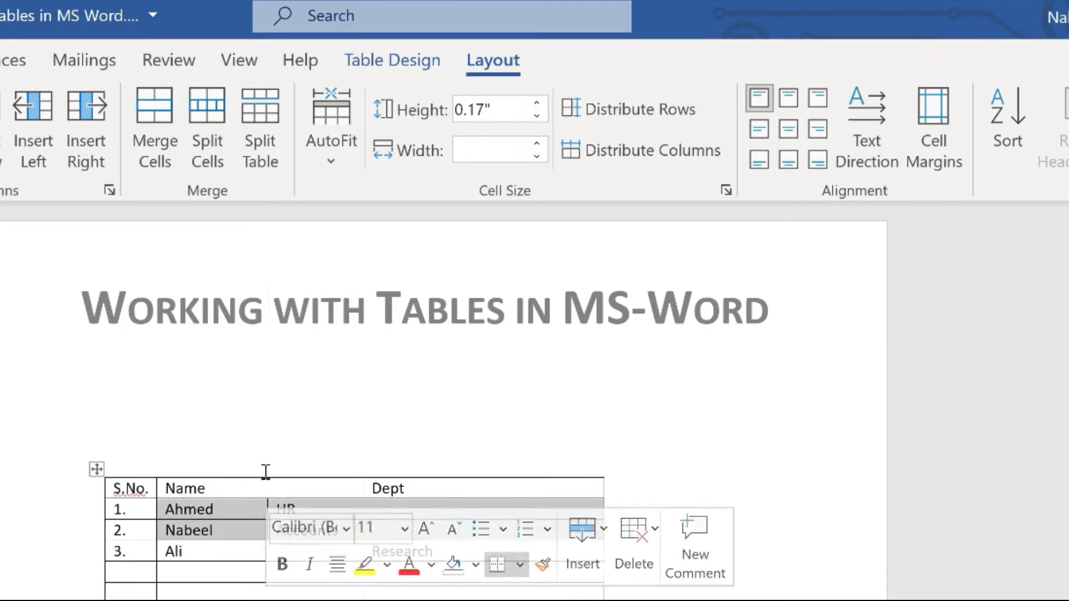
pyautogui.click(207, 509)
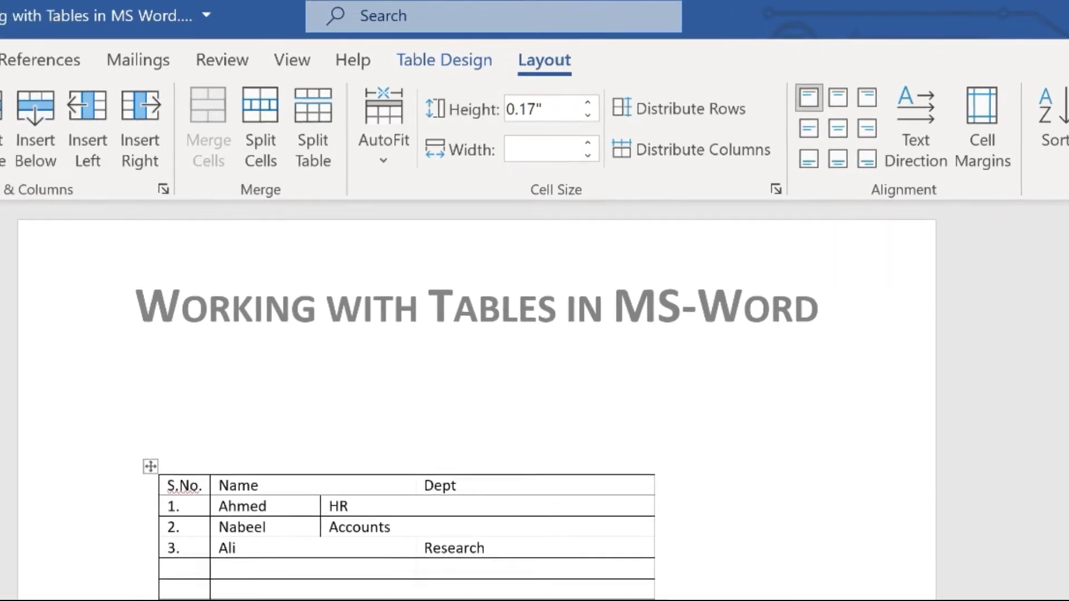
pyautogui.click(71, 32)
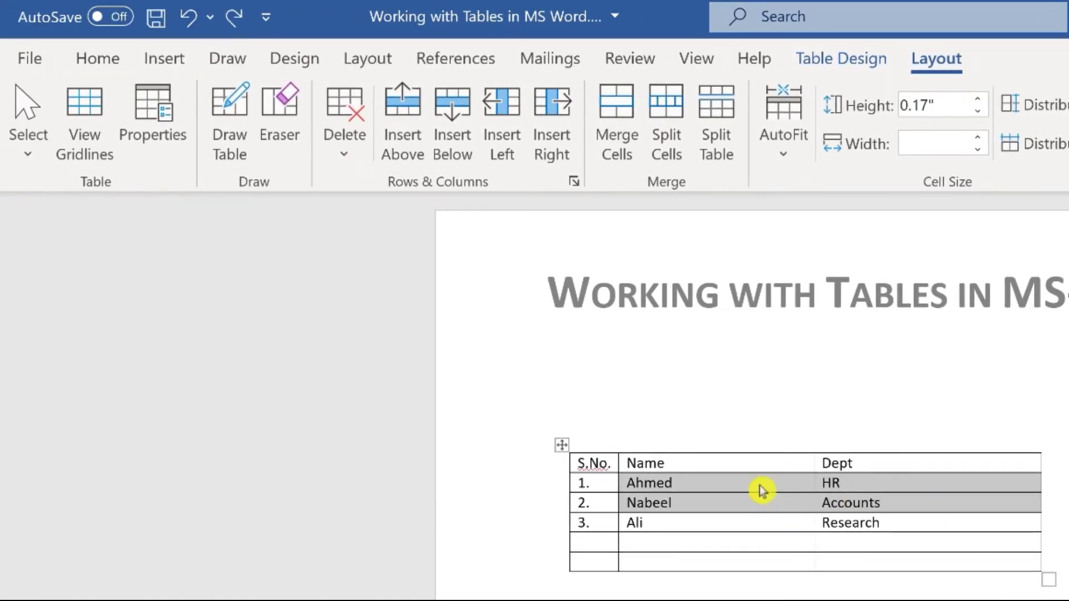
# Narrow the whole Name column to about 0.96 inches by moving its boundary with the Dept column.
pyautogui.click(754, 482)
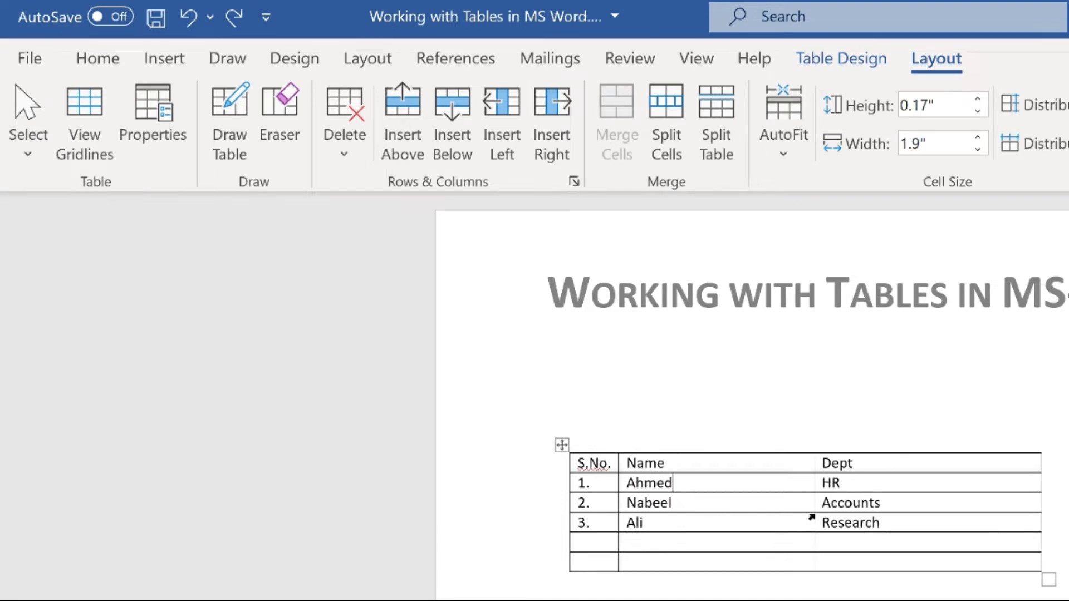
pyautogui.moveTo(813, 483); pyautogui.dragTo(717, 485)
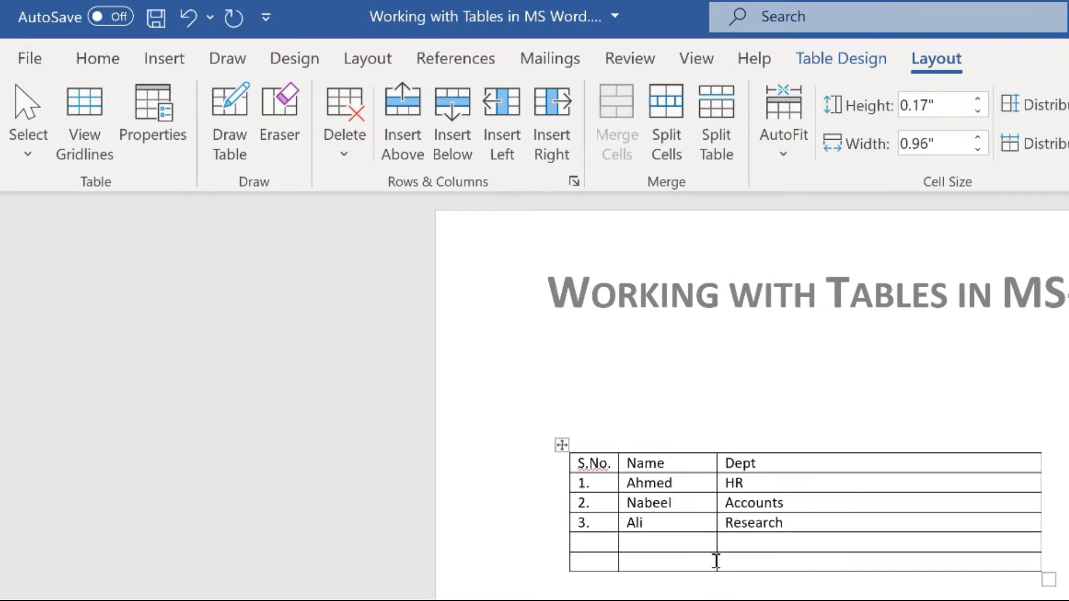
# Insert an empty column between the Name and Dept columns.
pyautogui.click(775, 483)
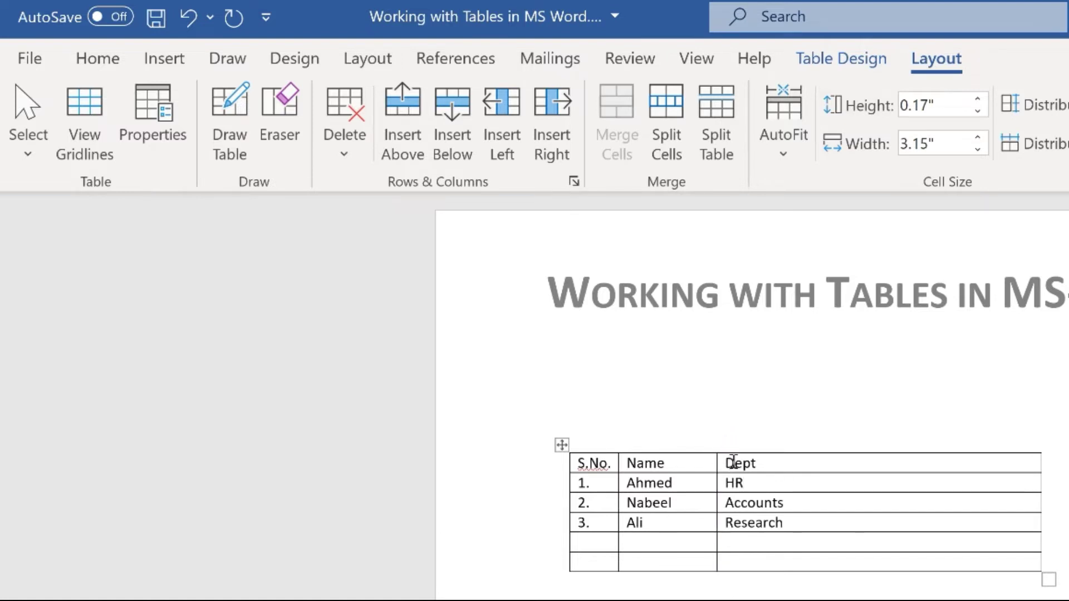
pyautogui.moveTo(717, 446)
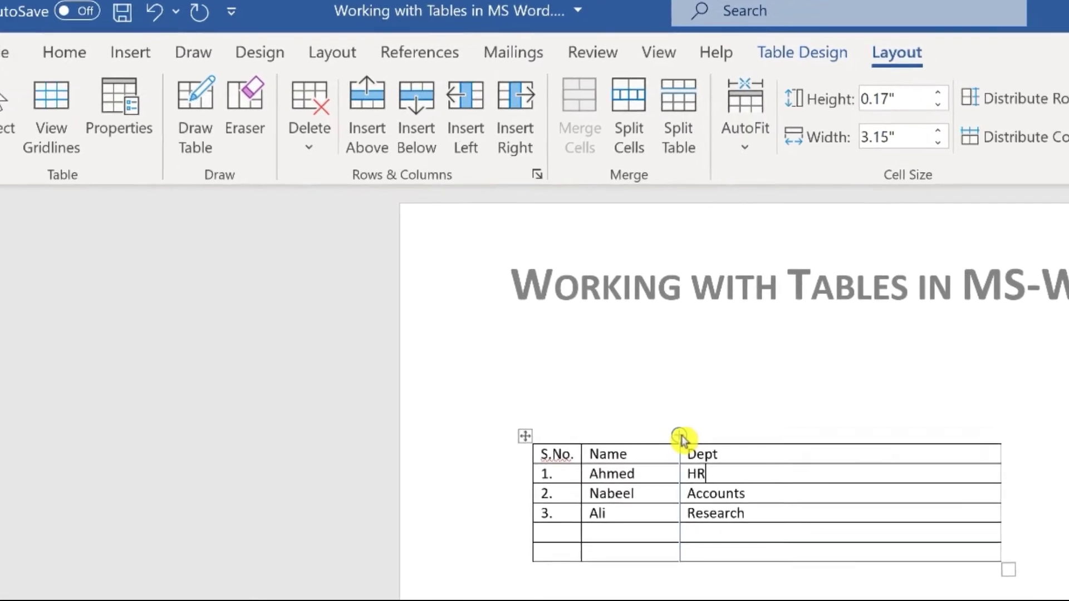
pyautogui.click(577, 413)
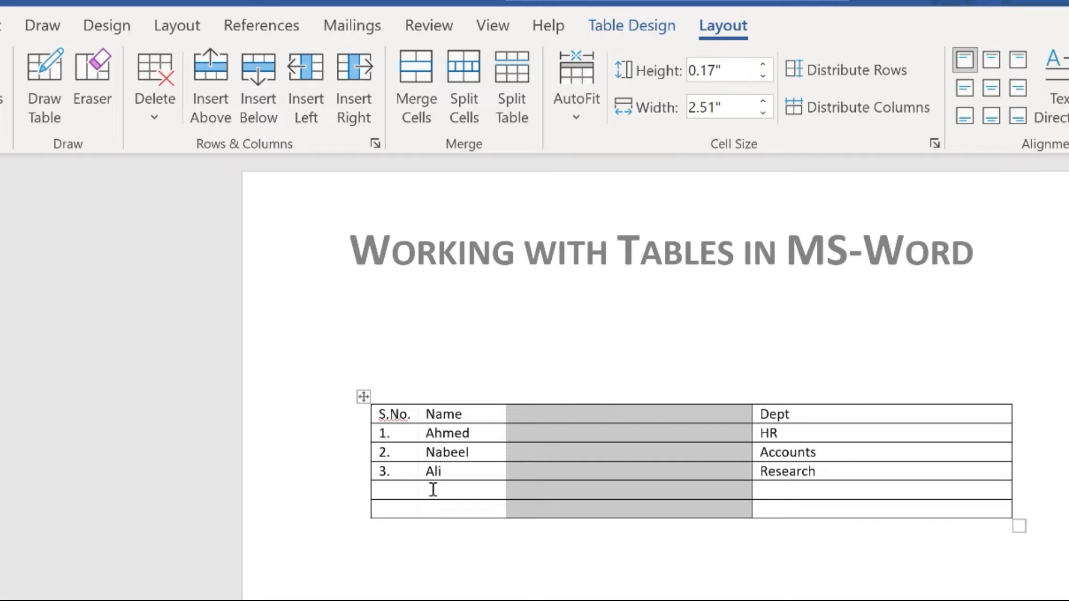
# Insert an empty row between the second and third data rows of the table.
pyautogui.click(434, 486)
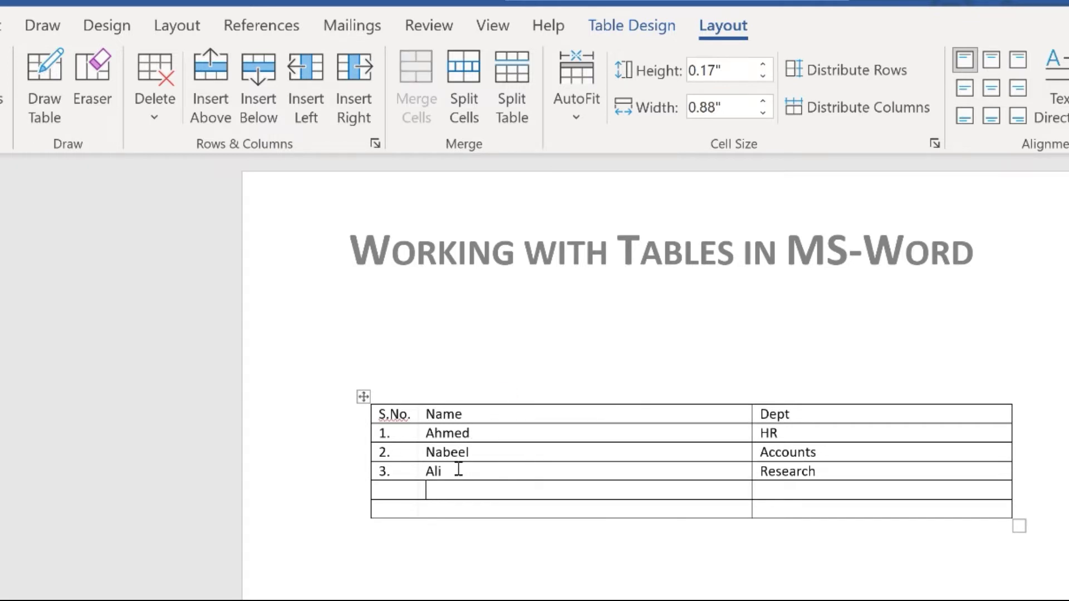
pyautogui.moveTo(362, 462)
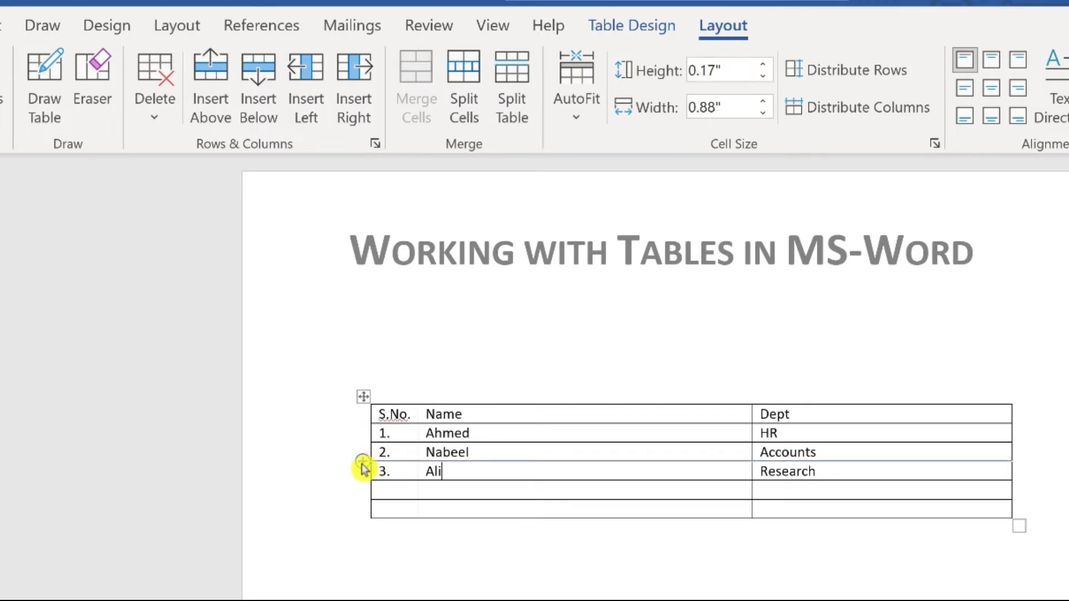
pyautogui.click(363, 463)
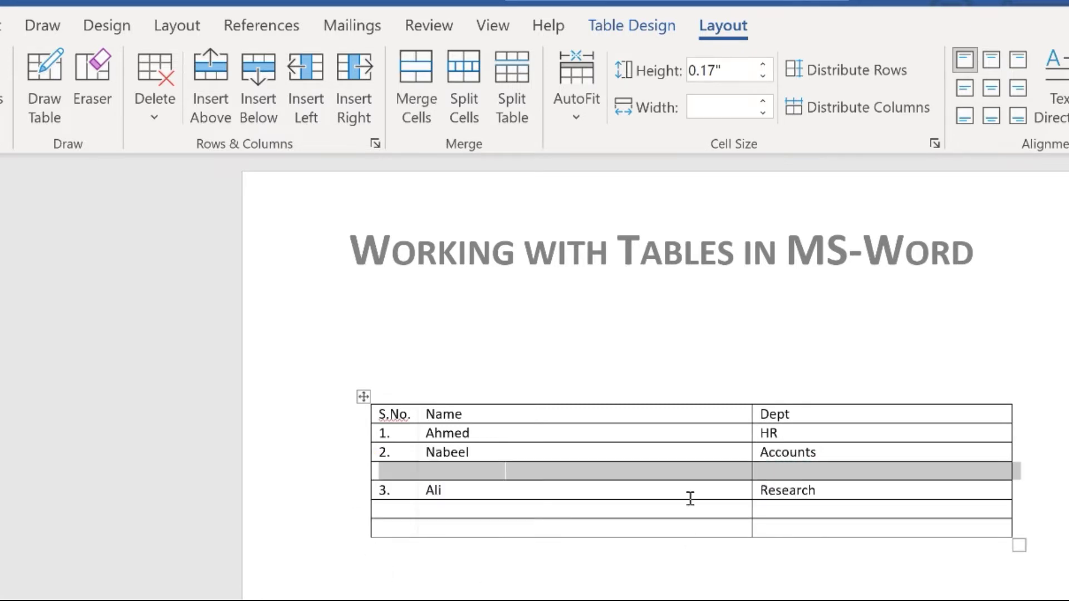
pyautogui.click(744, 539)
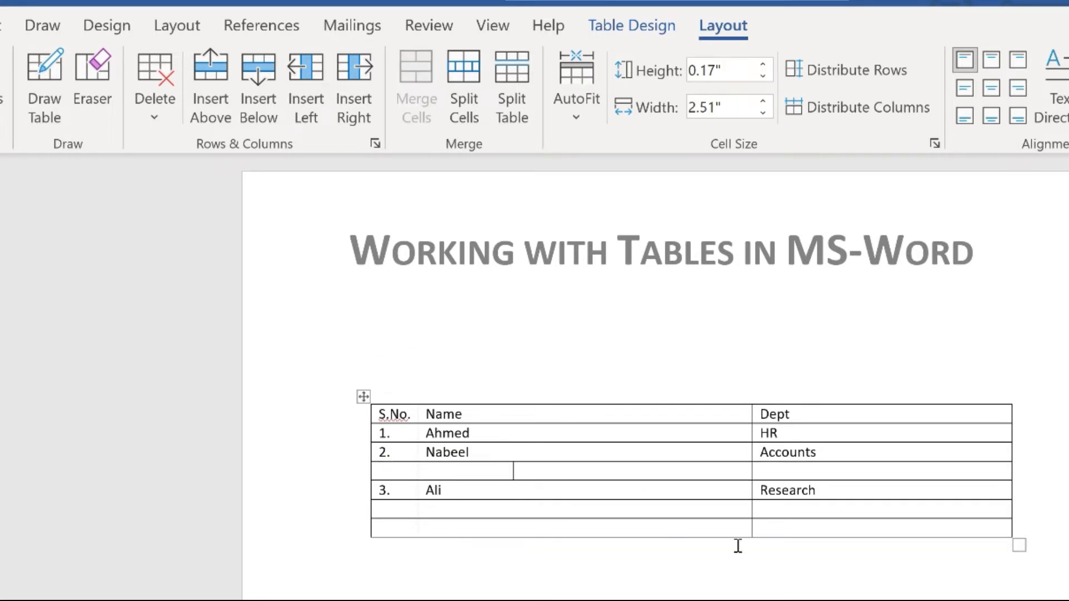
# Delete the empty row between the second and third data rows.
pyautogui.click(387, 472)
pyautogui.click(536, 479)
pyautogui.click(536, 468)
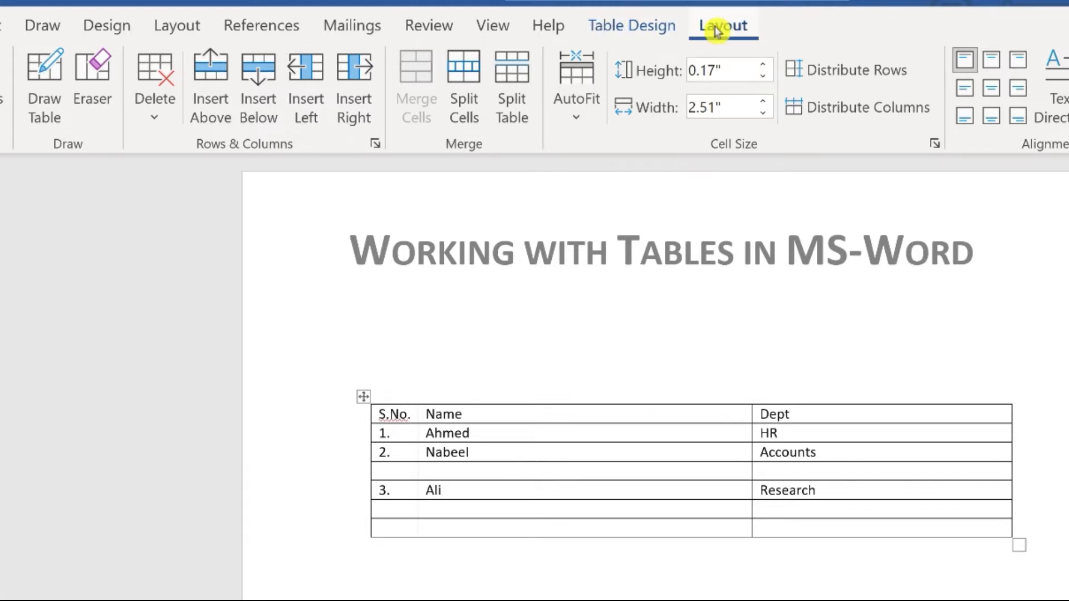
pyautogui.click(161, 128)
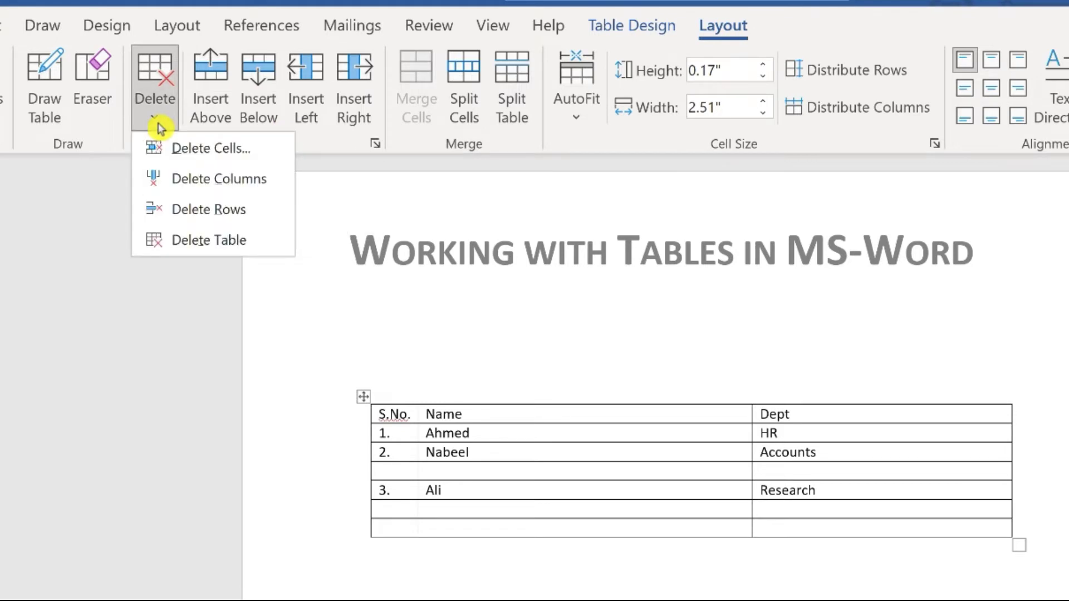
pyautogui.click(227, 210)
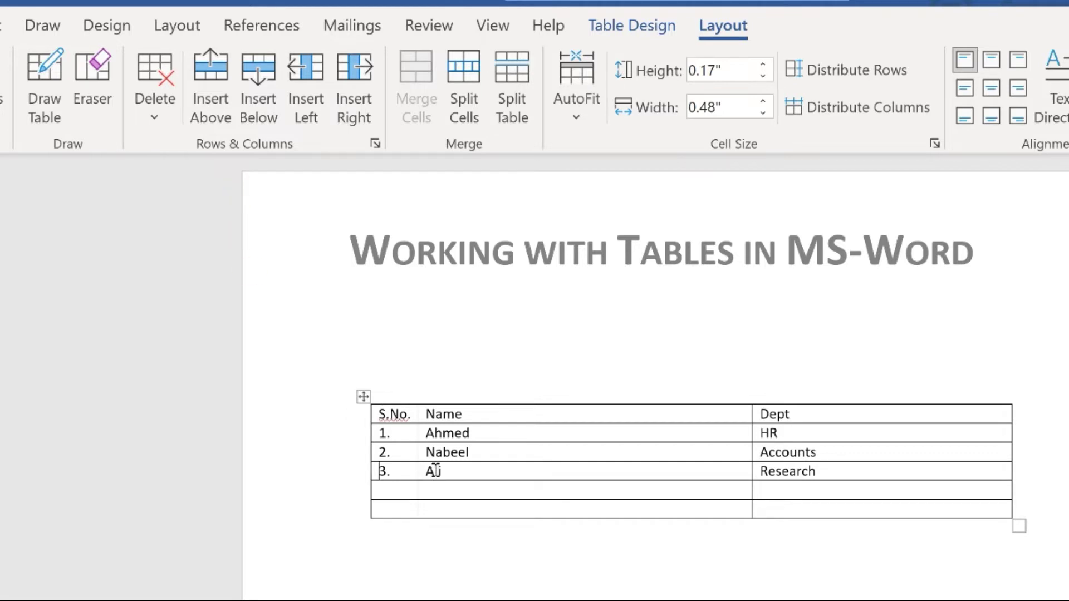
# Delete the third data row together with the two empty rows below it.
pyautogui.moveTo(384, 472)
pyautogui.mouseDown()
pyautogui.moveTo(427, 496)
pyautogui.moveTo(840, 496)
pyautogui.moveTo(871, 514)
pyautogui.mouseUp()
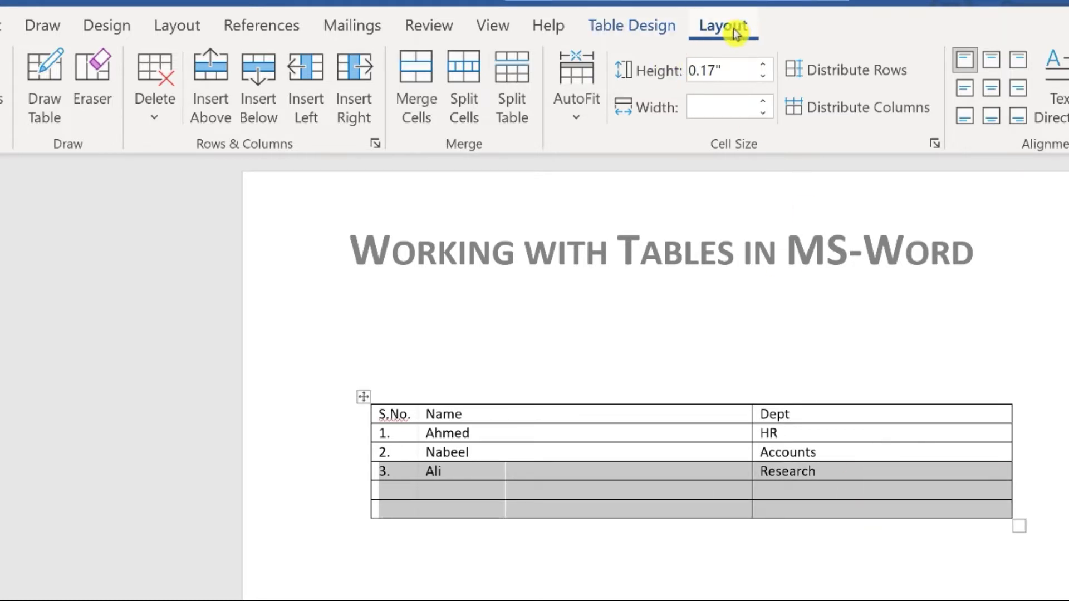
pyautogui.click(154, 130)
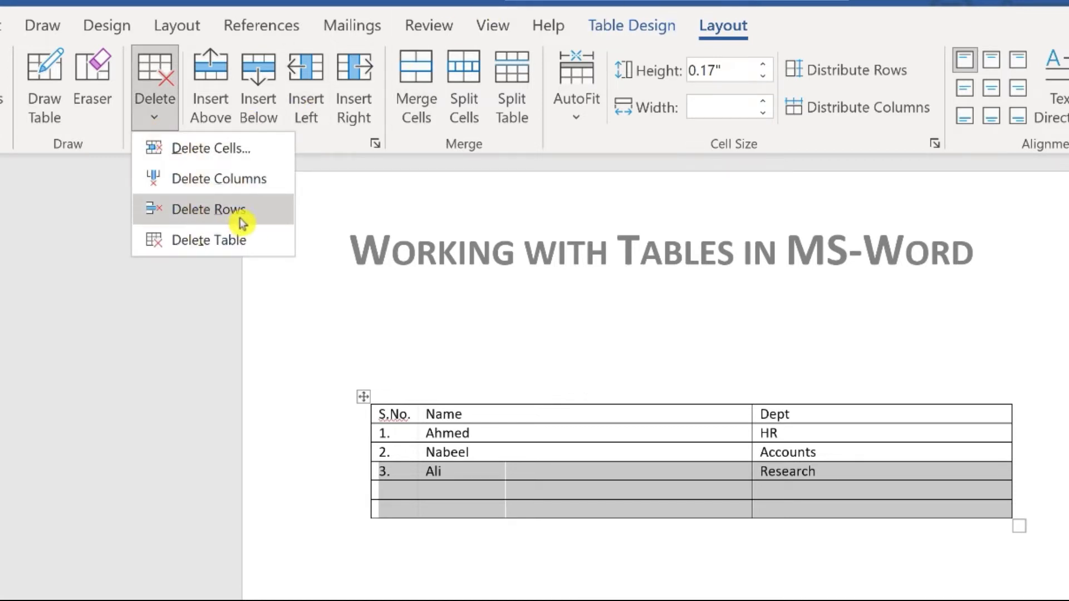
pyautogui.click(259, 220)
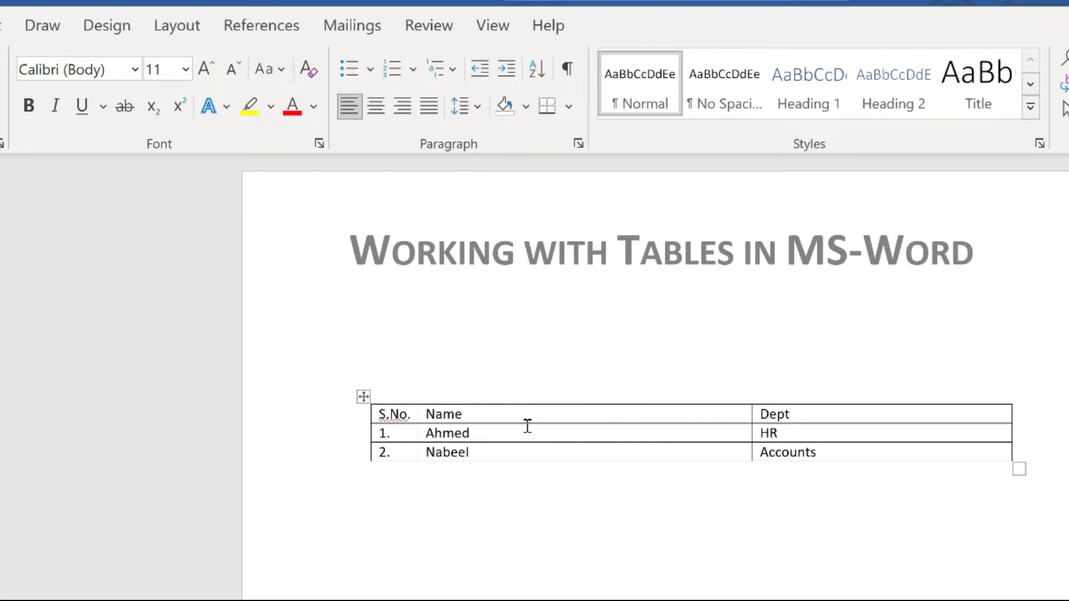
# Delete the empty column between the Name and Dept columns.
pyautogui.click(608, 414)
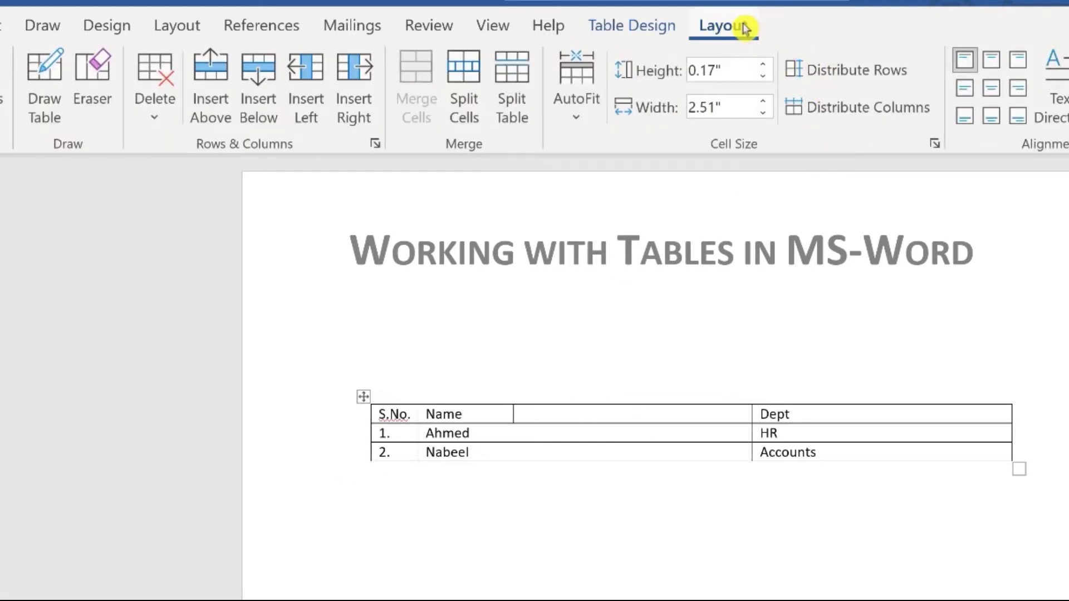
pyautogui.click(155, 131)
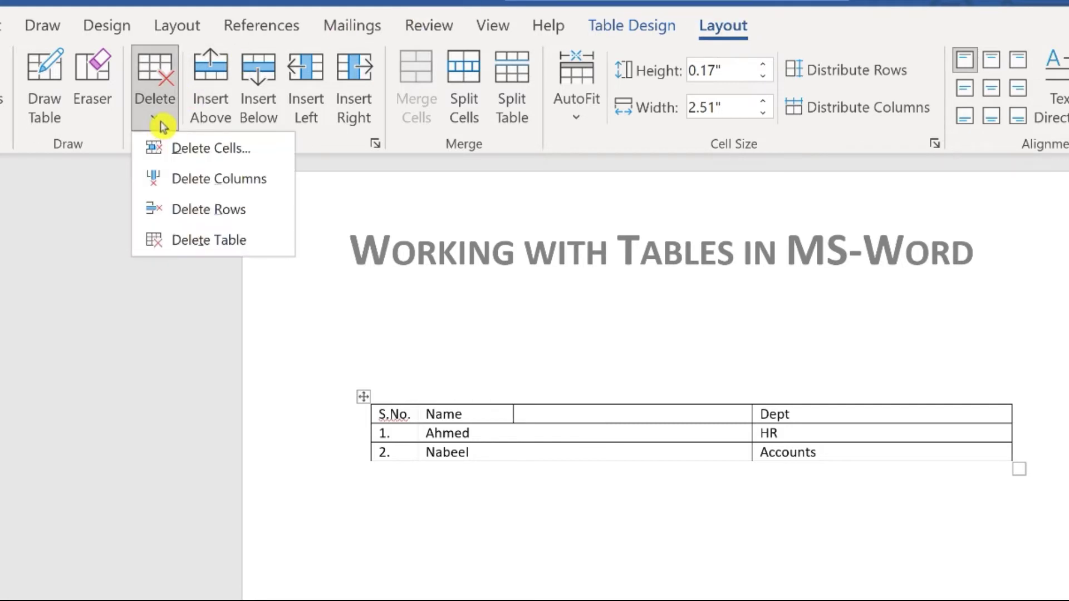
pyautogui.click(243, 190)
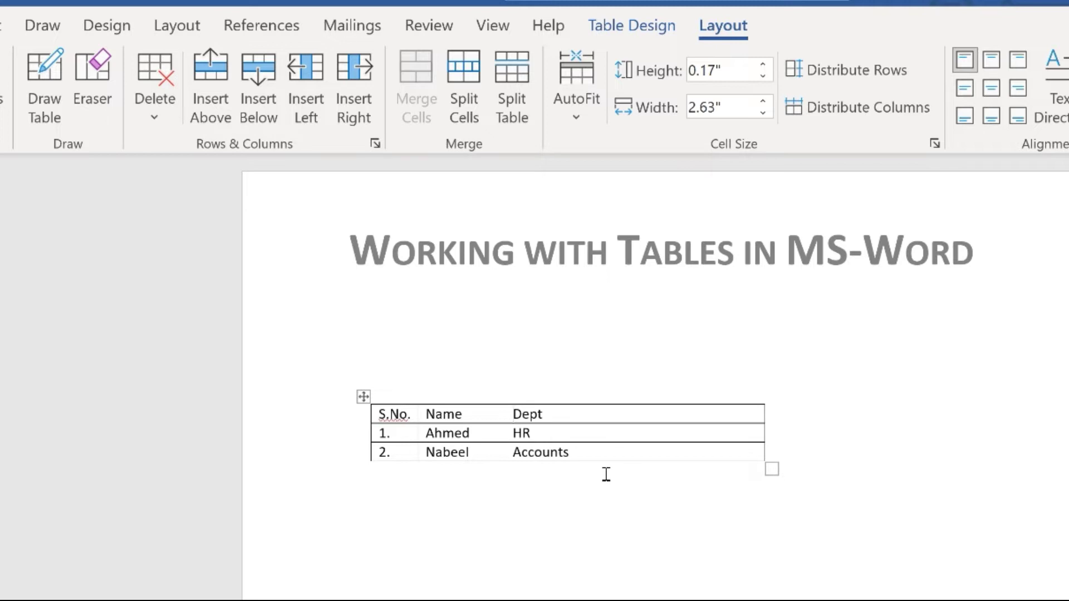
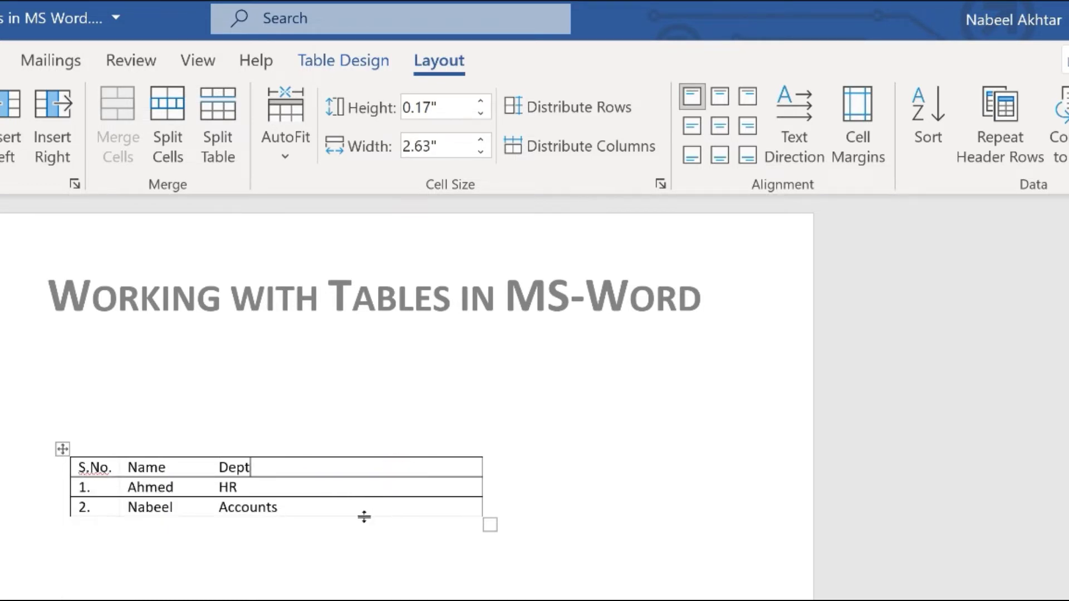
# Stretch the table's last row downward and distribute all rows evenly to a height of about 0.41 inches.
pyautogui.moveTo(364, 516); pyautogui.dragTo(364, 584)
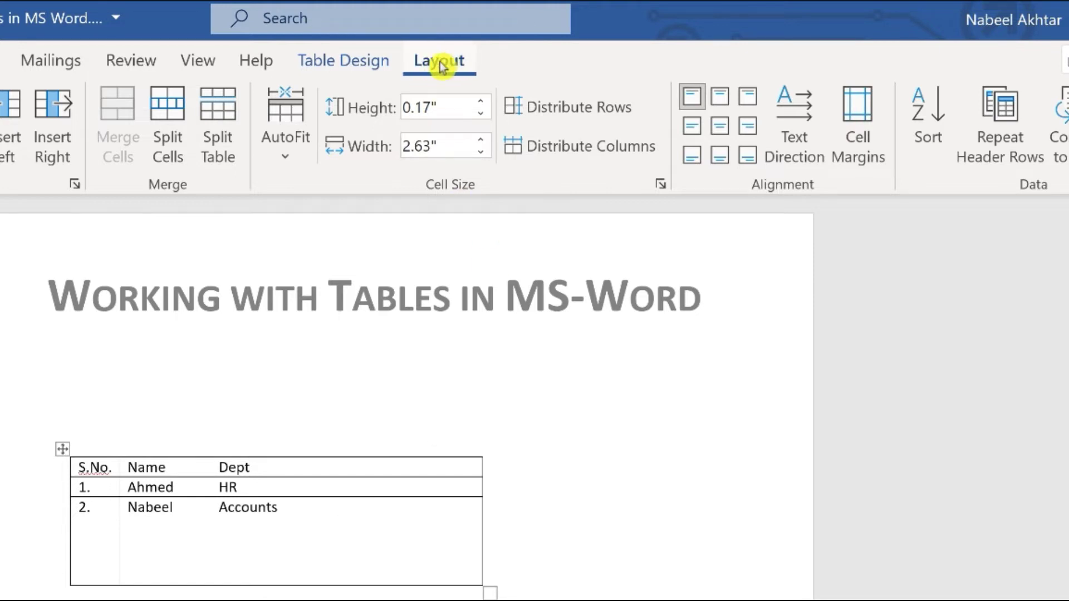
pyautogui.click(572, 109)
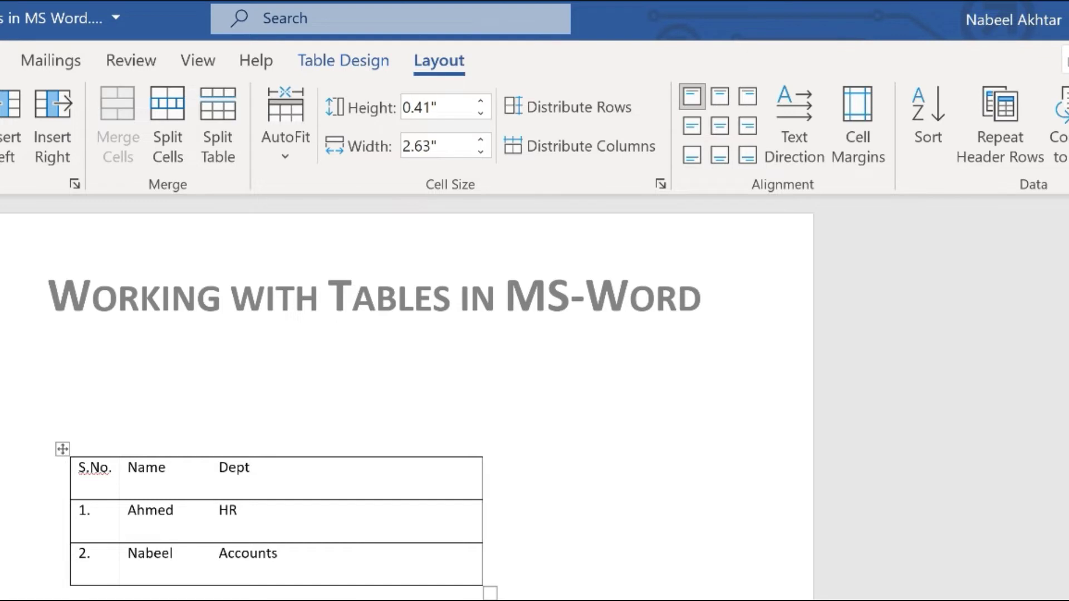
# Try different text alignments in the Name header cell, ending with it centred horizontally and vertically.
pyautogui.click(146, 469)
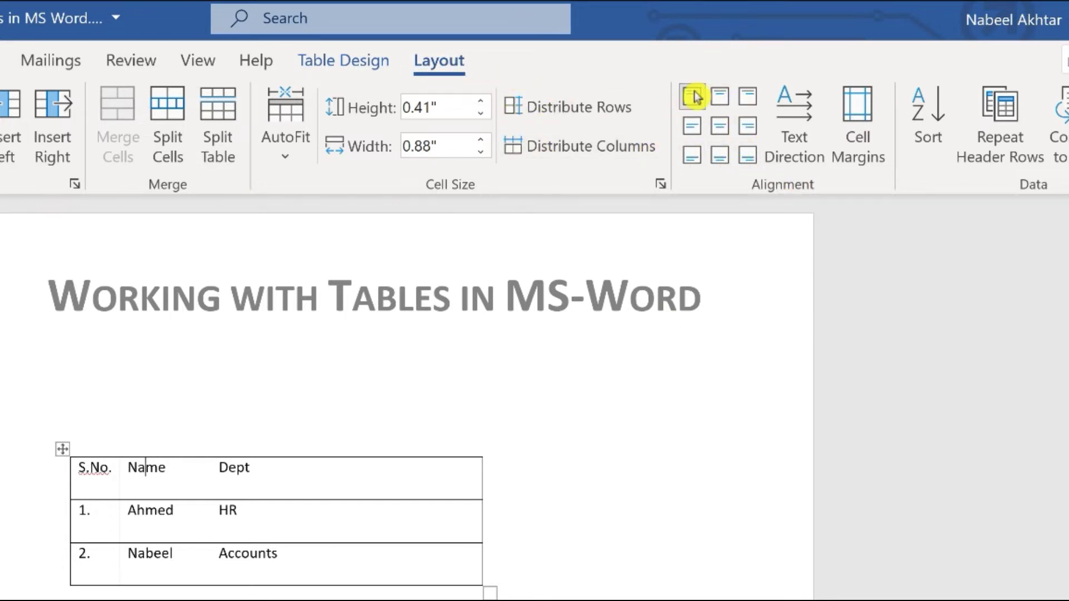
pyautogui.click(721, 103)
pyautogui.click(746, 100)
pyautogui.click(747, 128)
pyautogui.click(721, 129)
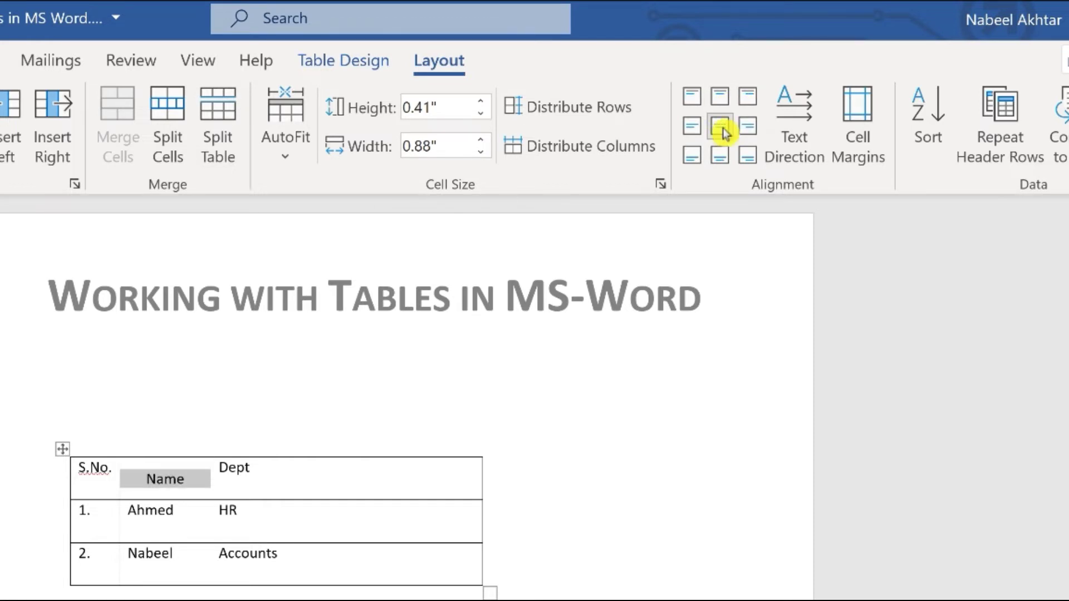
pyautogui.click(692, 126)
pyautogui.click(689, 157)
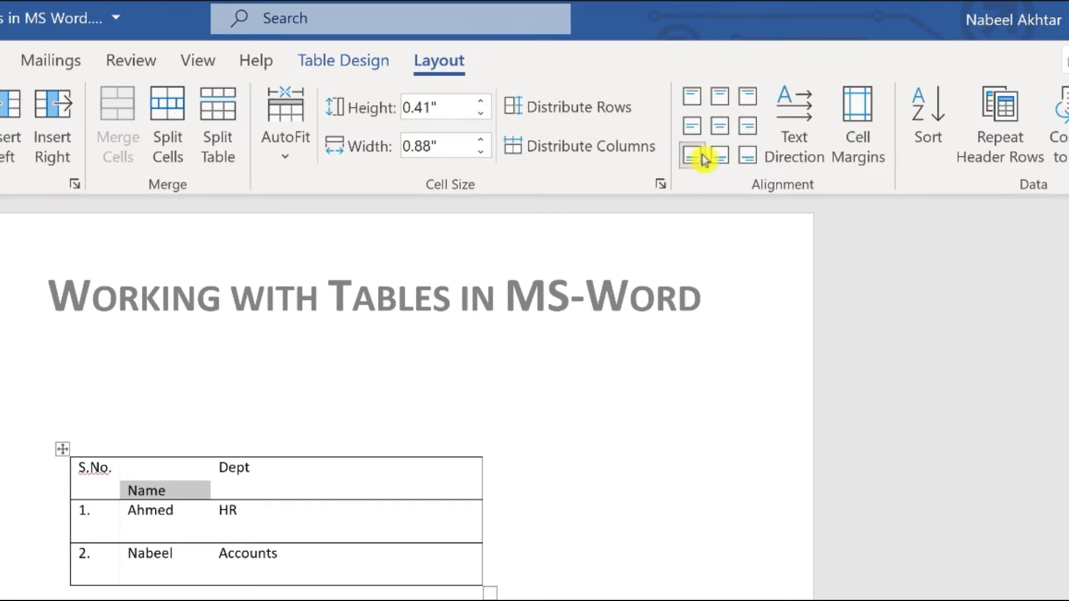
pyautogui.click(721, 130)
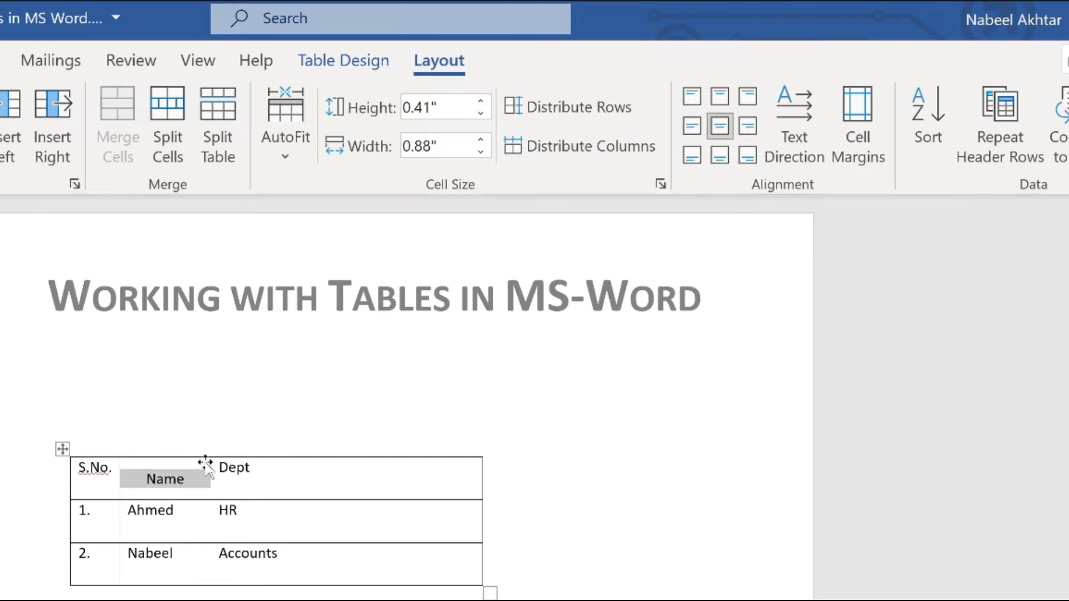
# Centre the text of the whole header row horizontally and vertically in its cells.
pyautogui.moveTo(80, 472); pyautogui.dragTo(282, 479)
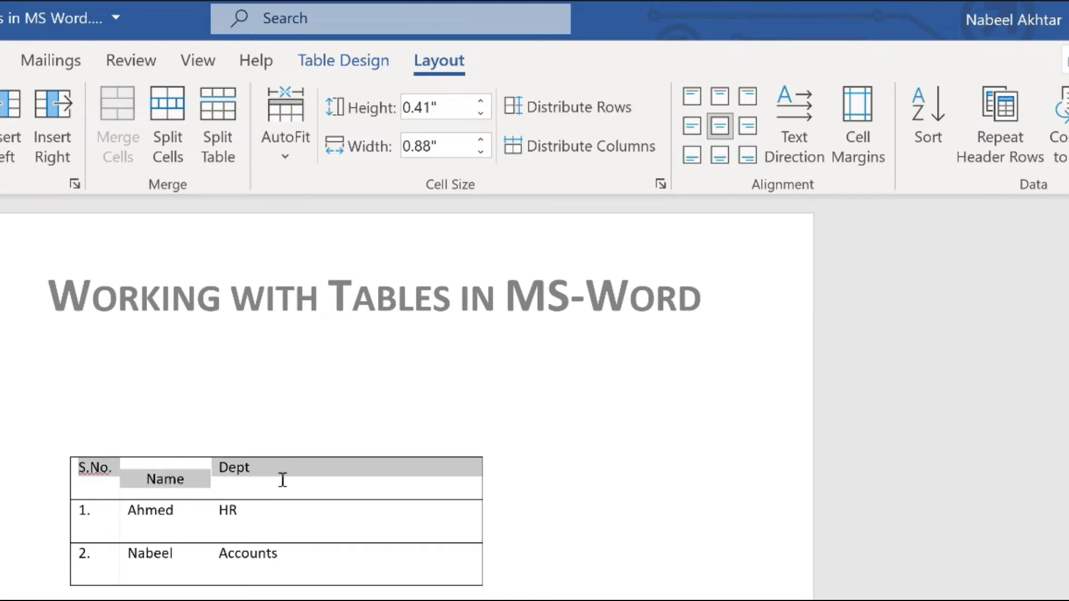
pyautogui.click(725, 136)
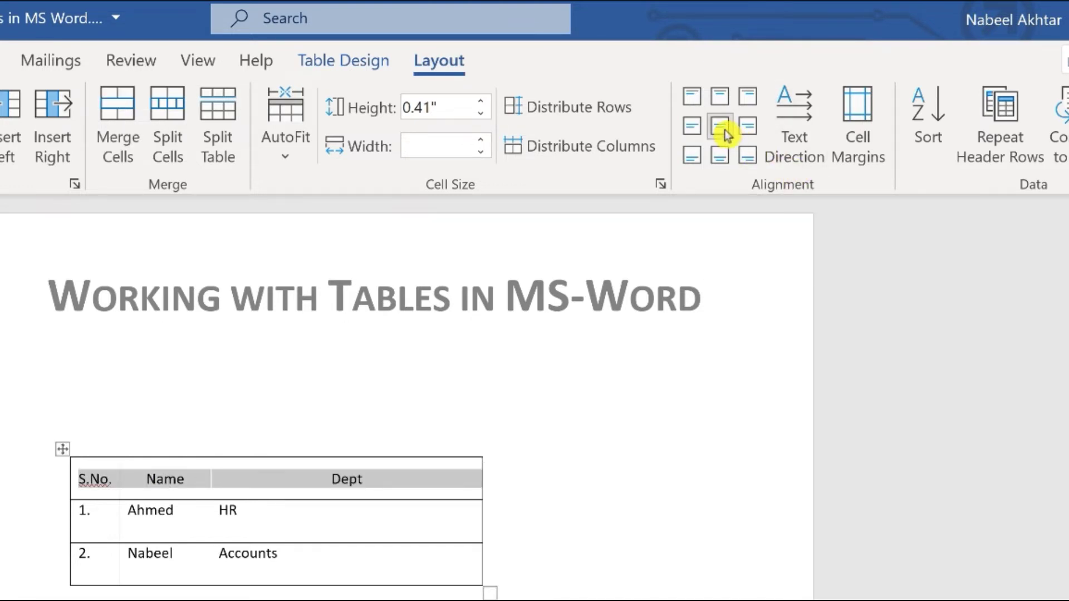
pyautogui.click(346, 488)
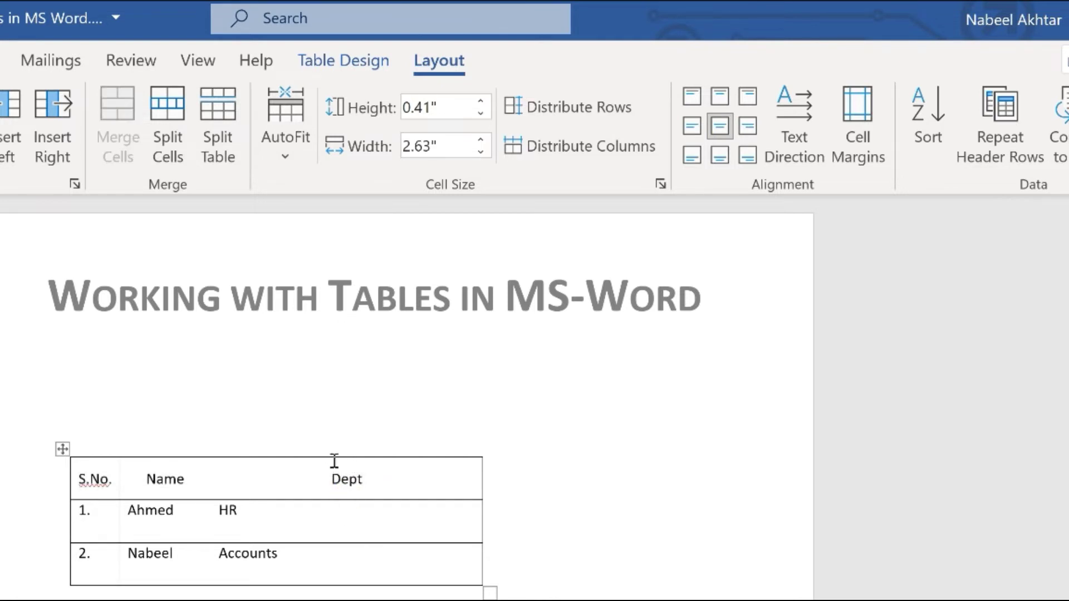
# Centre the text of both data rows horizontally and vertically in their cells.
pyautogui.moveTo(82, 508)
pyautogui.mouseDown()
pyautogui.moveTo(78, 539)
pyautogui.moveTo(153, 570)
pyautogui.moveTo(272, 582)
pyautogui.mouseUp()
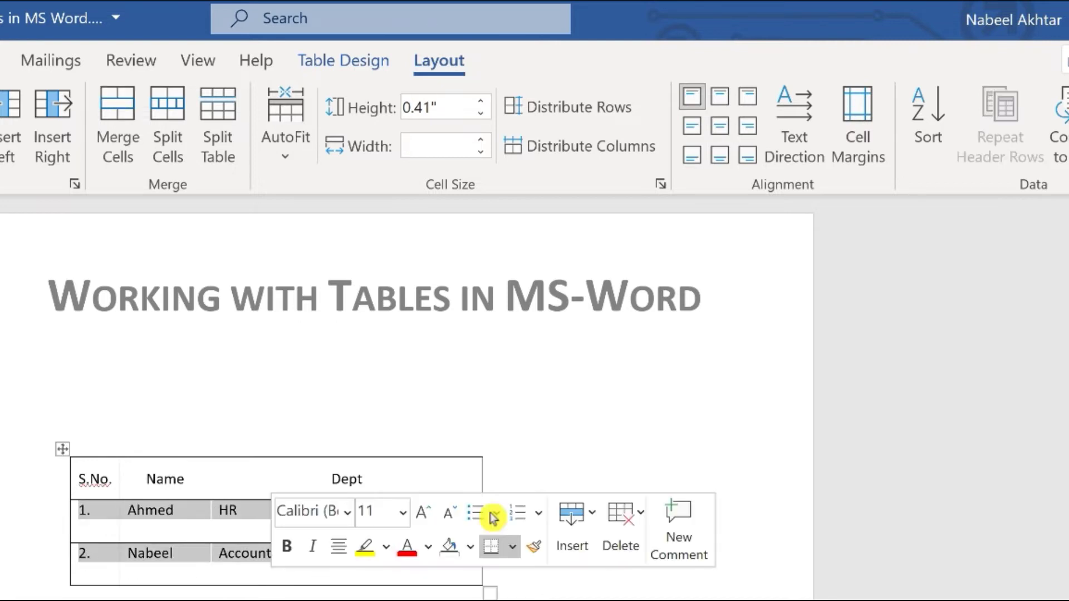
pyautogui.click(723, 131)
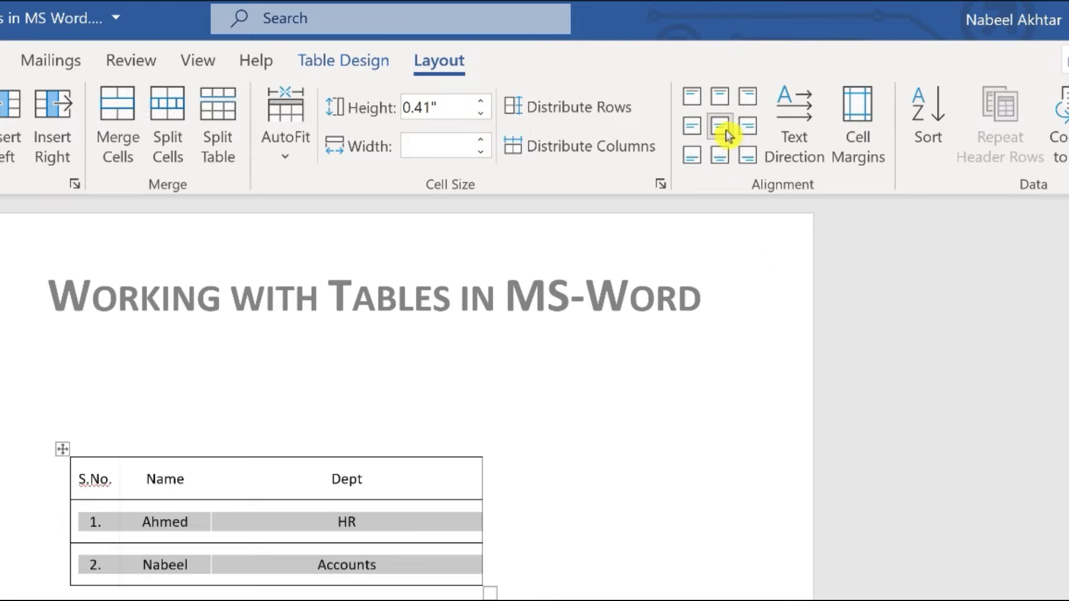
pyautogui.click(331, 532)
# Align the two data entries in the Name column to the left while keeping them vertically centred.
pyautogui.moveTo(138, 523); pyautogui.dragTo(160, 567)
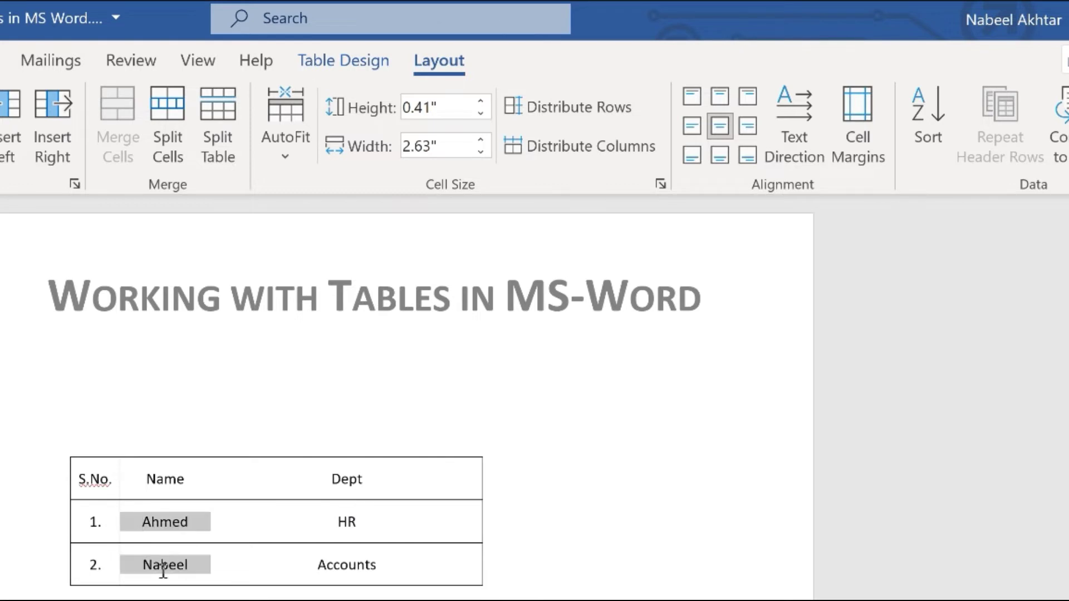
pyautogui.click(692, 134)
pyautogui.click(422, 515)
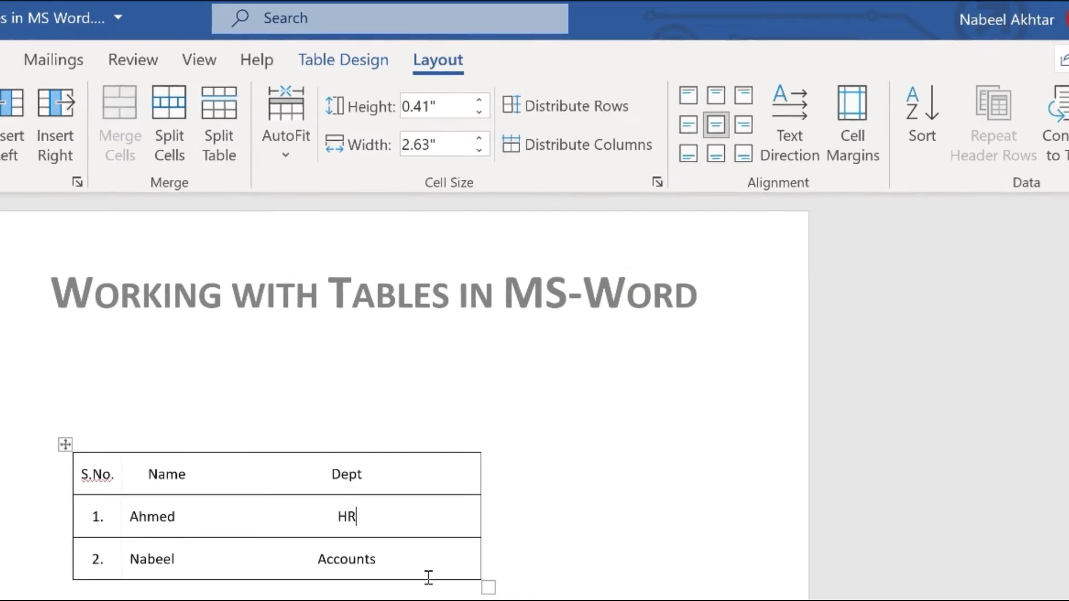
# Add a new row at the end of the table with serial number "3.", the employee's first name and department "Payroll".
pyautogui.click(411, 565)
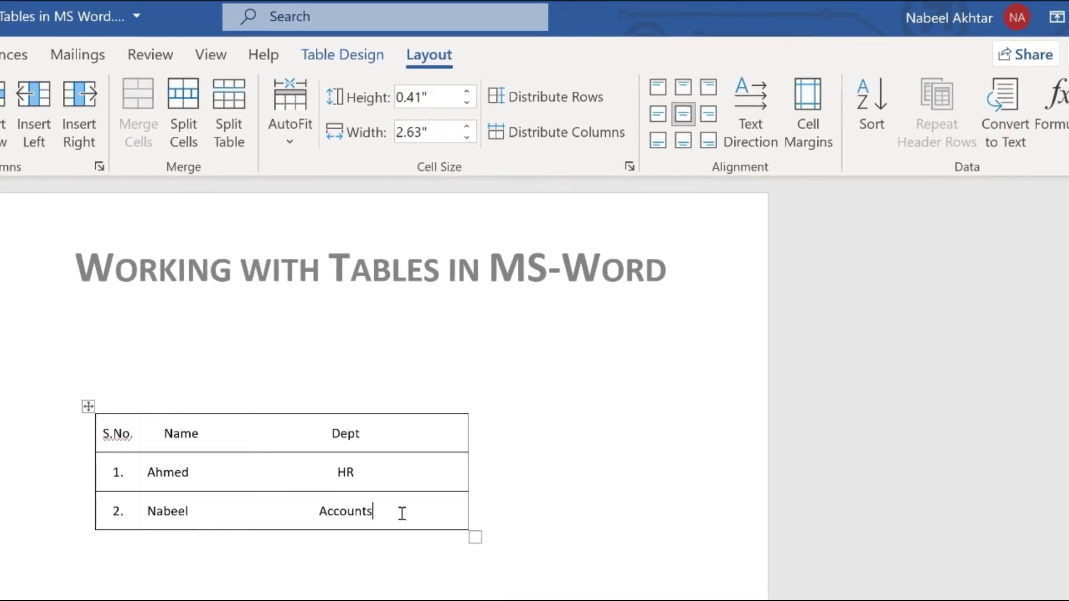
pyautogui.press('Tab')
pyautogui.write('3')
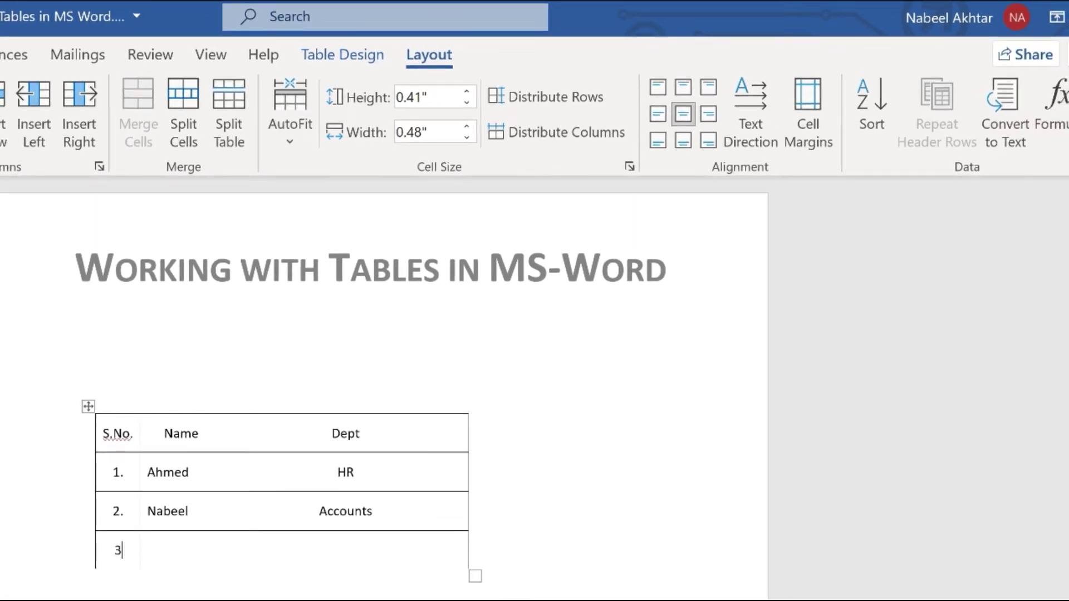
pyautogui.write('.')
pyautogui.press('Tab')
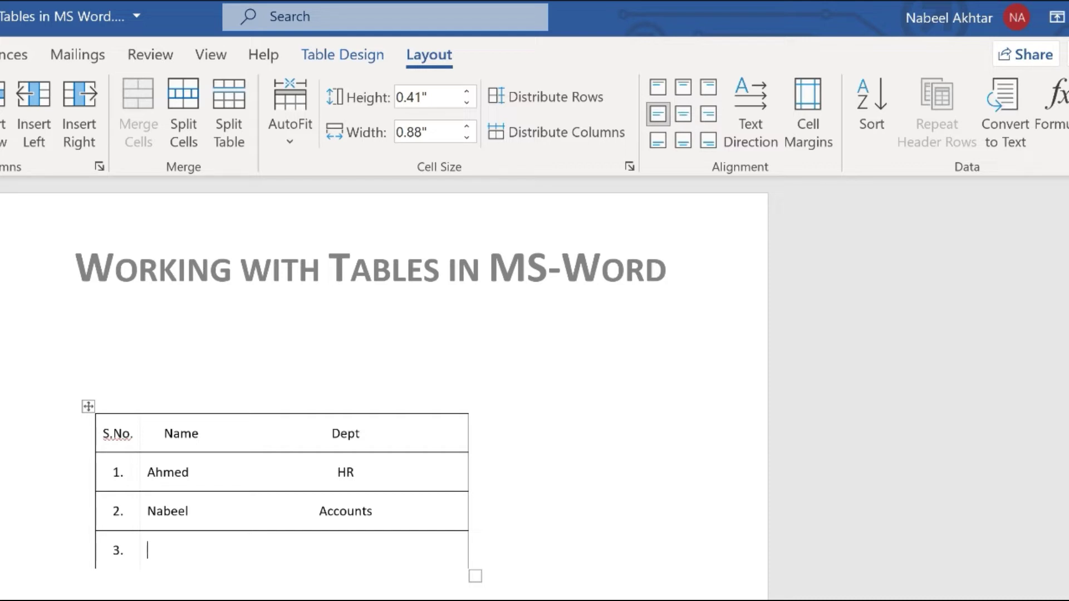
pyautogui.write('Ali')
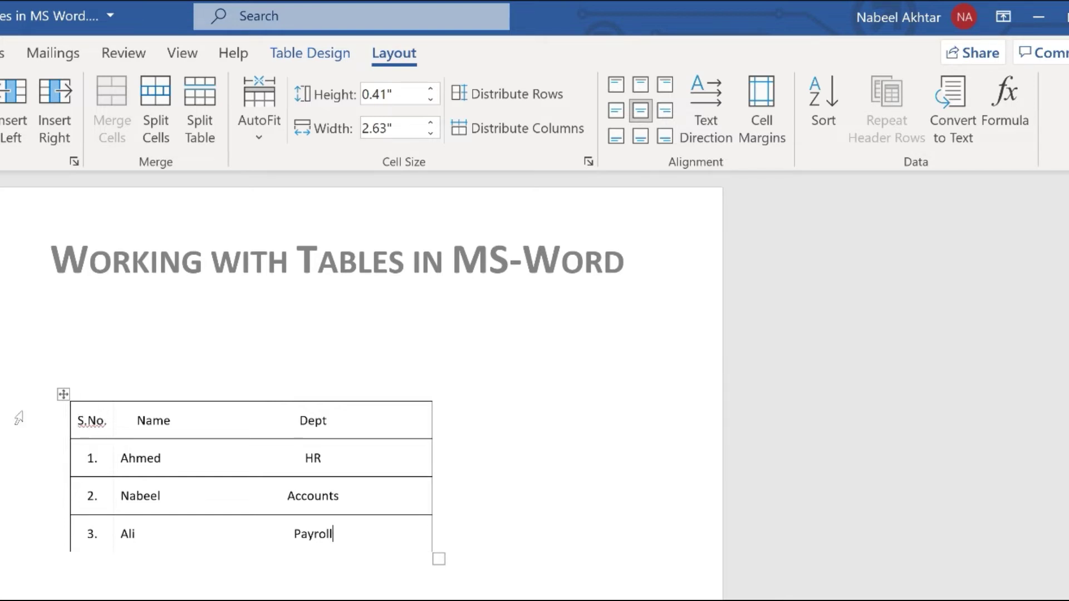
# Shade the cells of the header row with a light grey fill from the theme colours.
pyautogui.moveTo(80, 422); pyautogui.dragTo(358, 425)
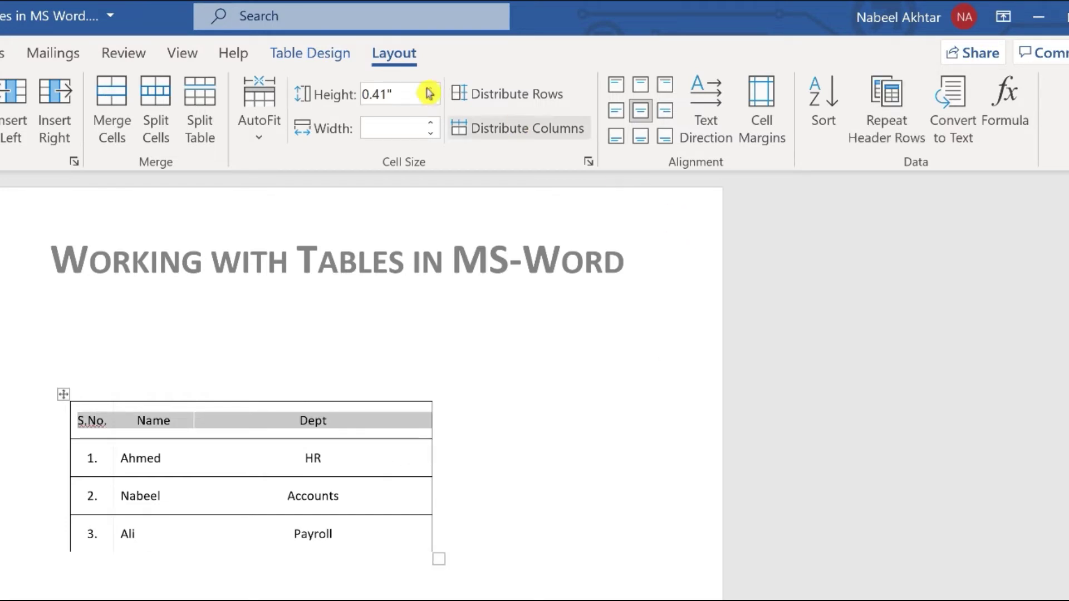
pyautogui.click(311, 62)
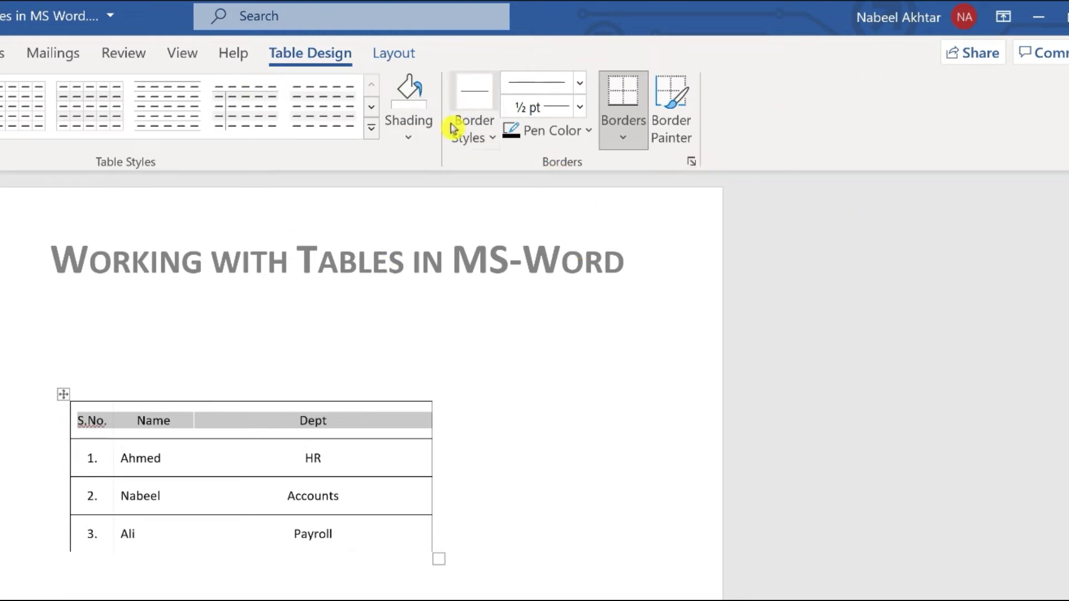
pyautogui.click(692, 162)
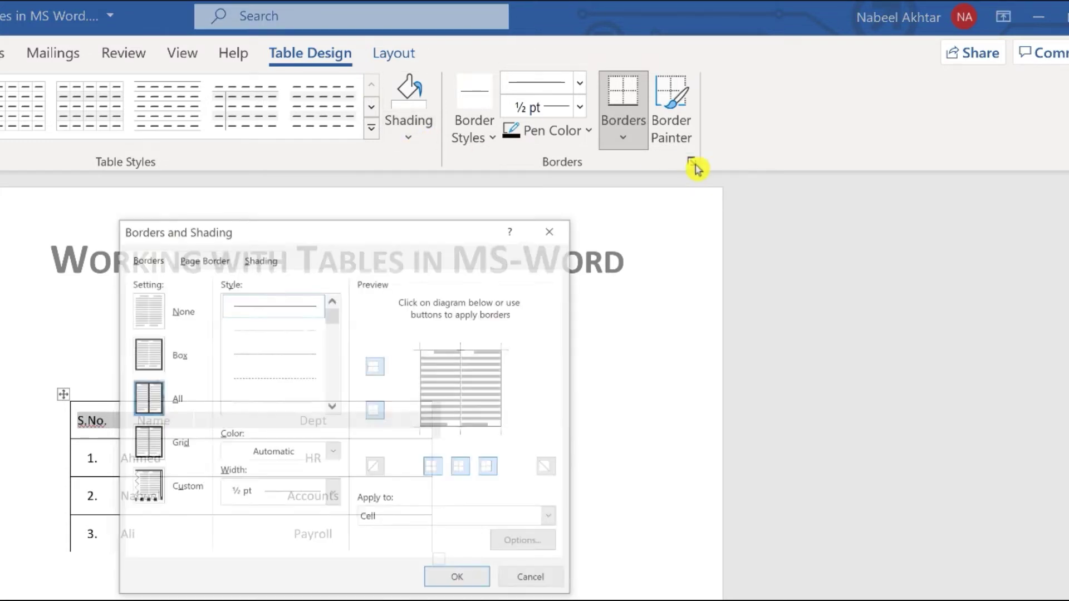
pyautogui.moveTo(338, 233)
pyautogui.mouseDown()
pyautogui.moveTo(544, 195)
pyautogui.moveTo(561, 181)
pyautogui.mouseUp()
pyautogui.click(489, 210)
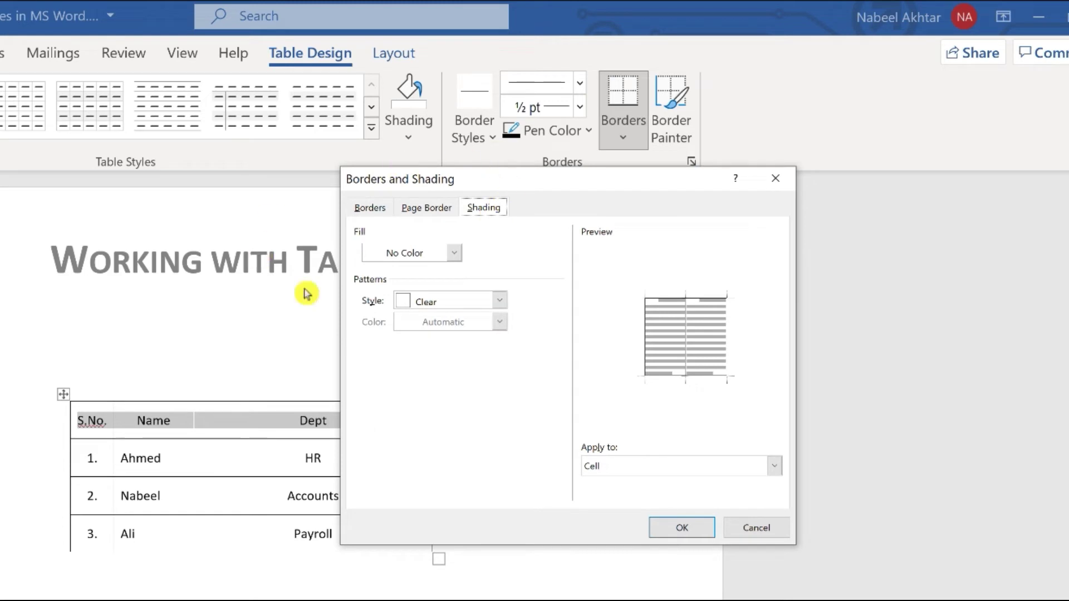
pyautogui.click(454, 253)
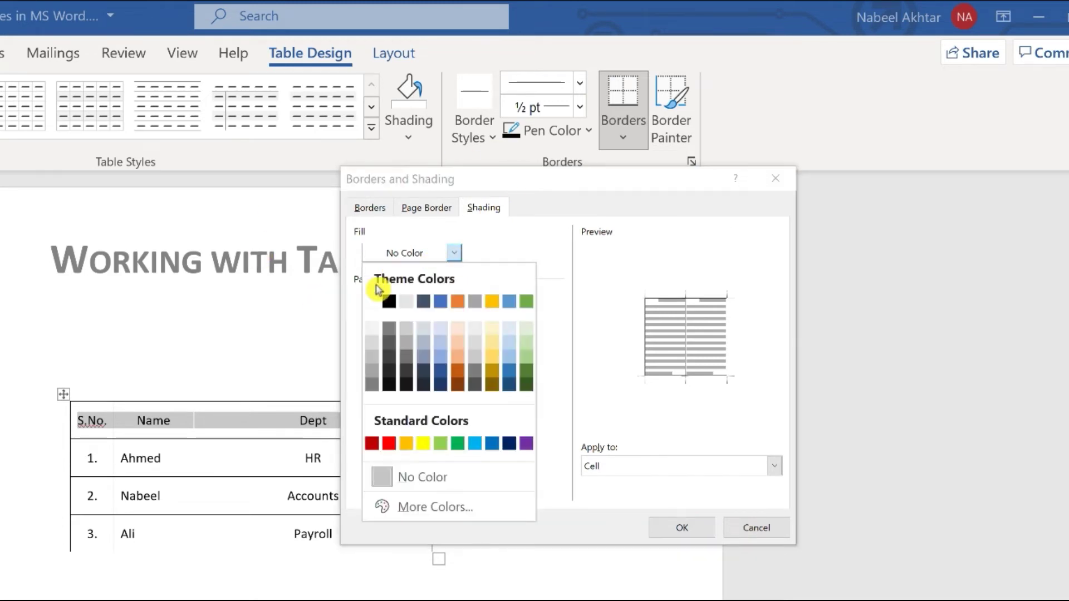
pyautogui.click(373, 349)
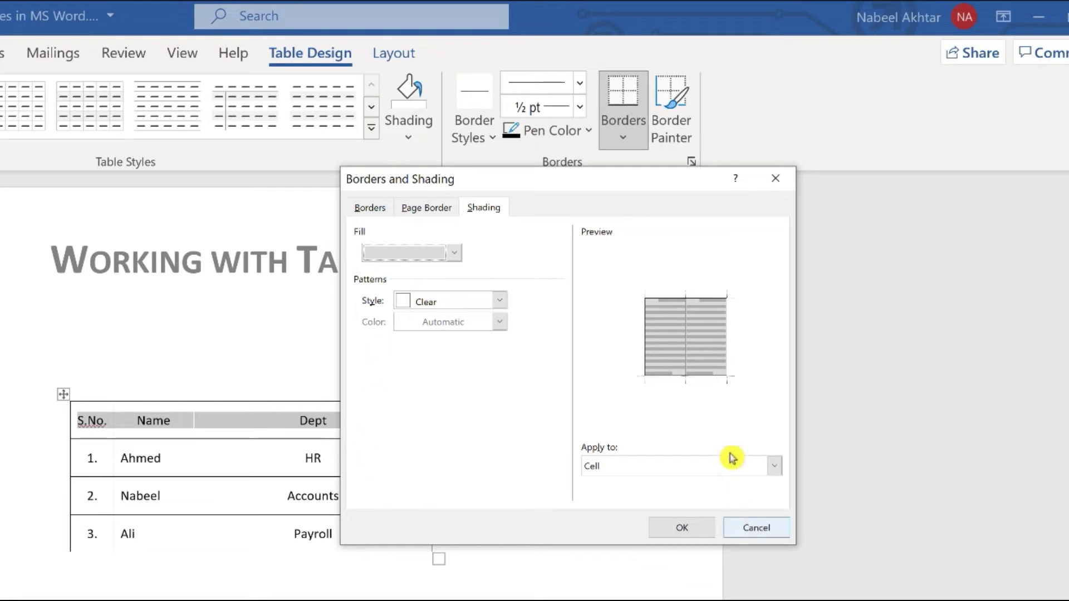
pyautogui.click(665, 529)
pyautogui.click(341, 463)
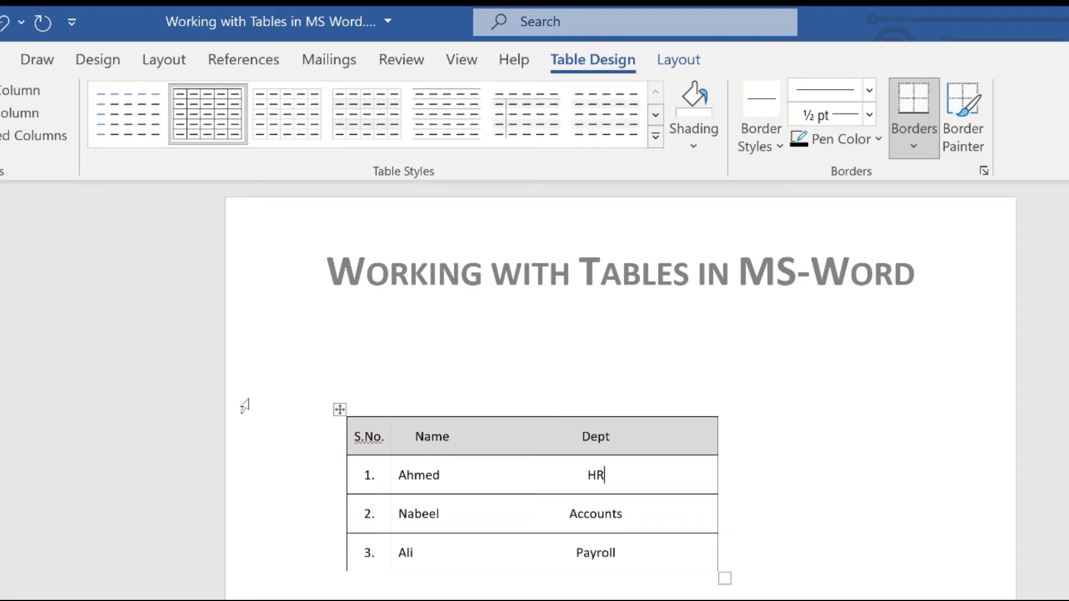
# Apply the blue grid table style with a solid-coloured header row and first column to the table.
pyautogui.click(677, 66)
pyautogui.click(612, 64)
pyautogui.click(655, 137)
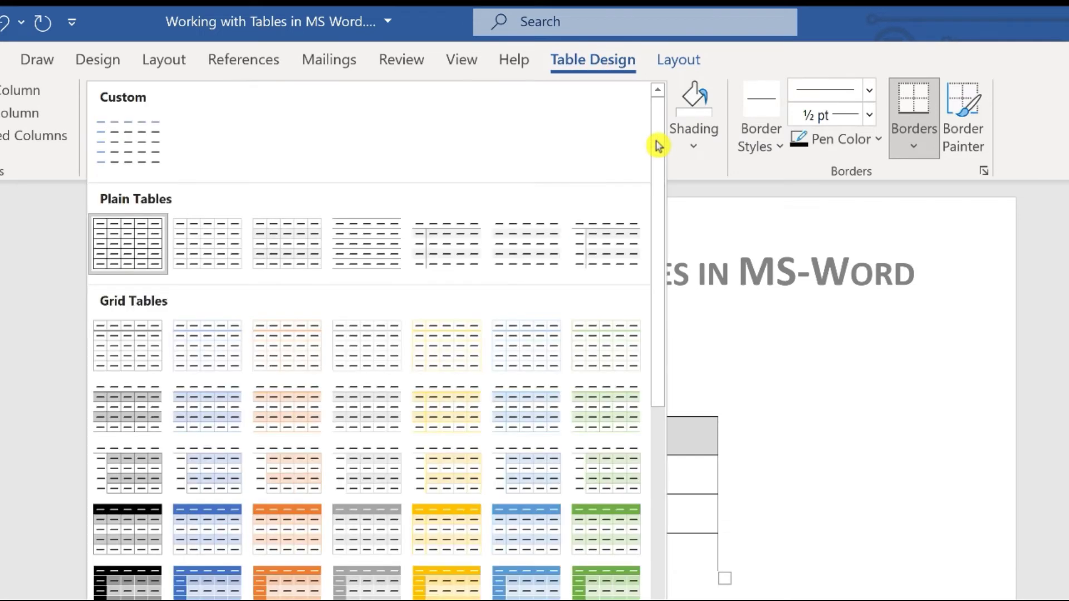
pyautogui.click(236, 592)
pyautogui.click(431, 508)
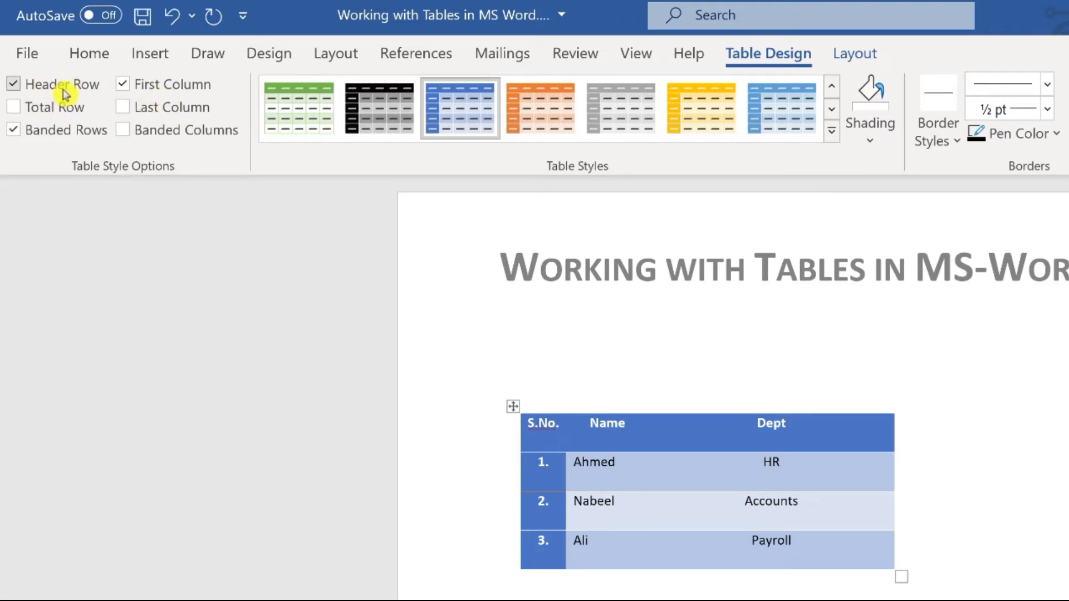
# Toggle the table style's Header Row option repeatedly to compare its effect, leaving it off.
pyautogui.click(64, 90)
pyautogui.click(64, 91)
pyautogui.click(63, 91)
pyautogui.click(63, 90)
pyautogui.click(64, 91)
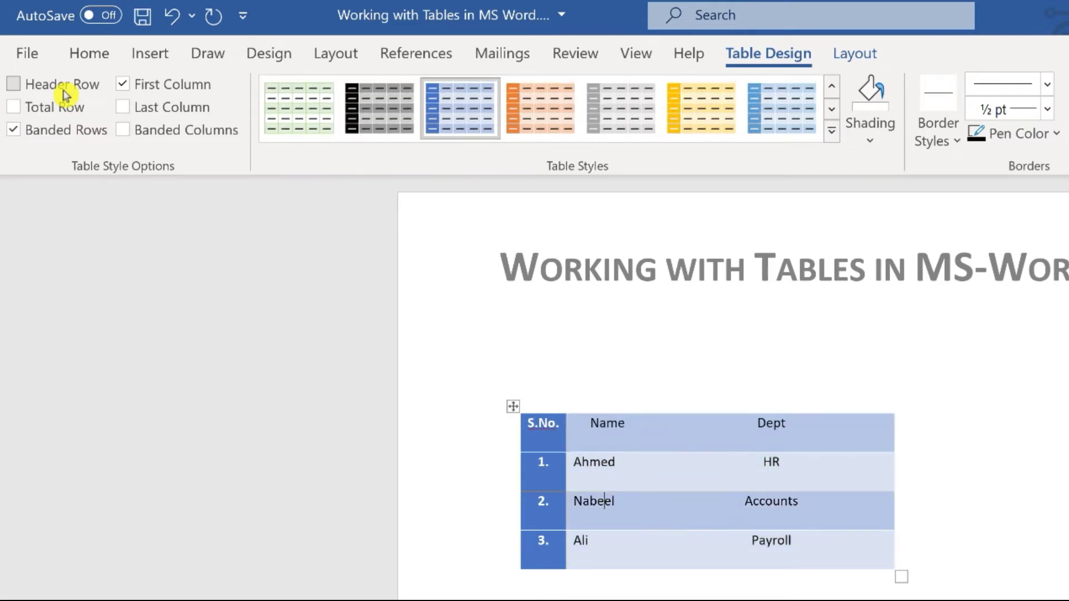
pyautogui.click(65, 96)
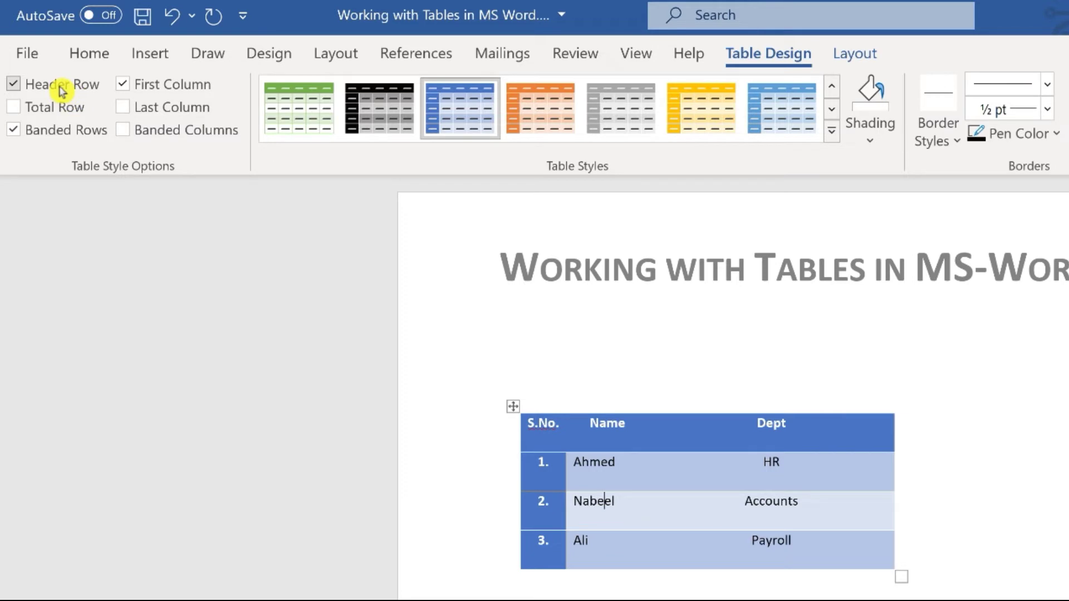
pyautogui.click(69, 92)
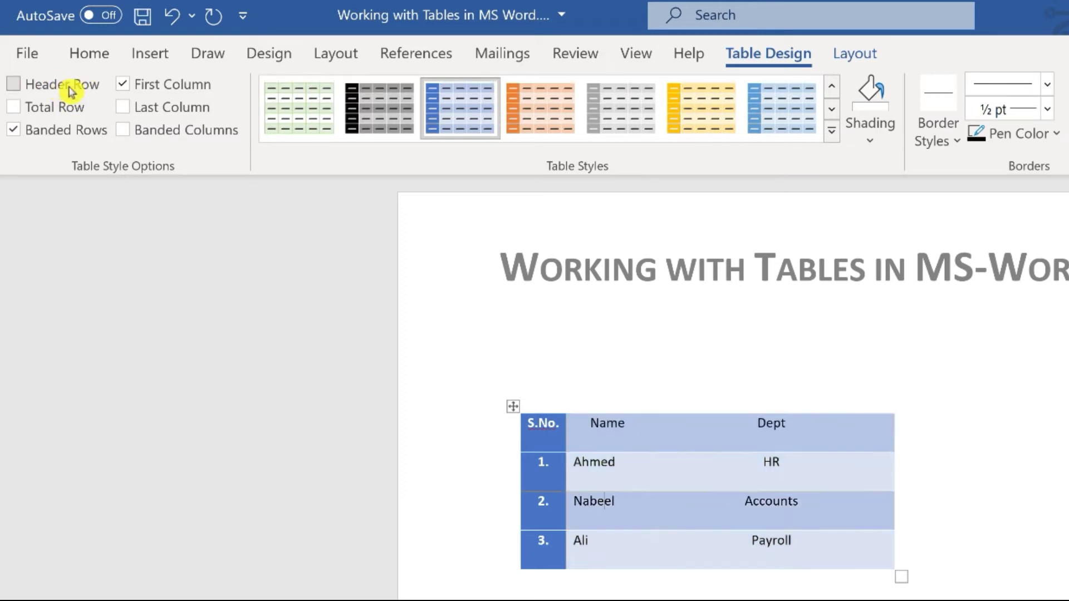
# Turn off the First Column style option and toggle Banded Rows to compare, leaving the banding on.
pyautogui.click(178, 95)
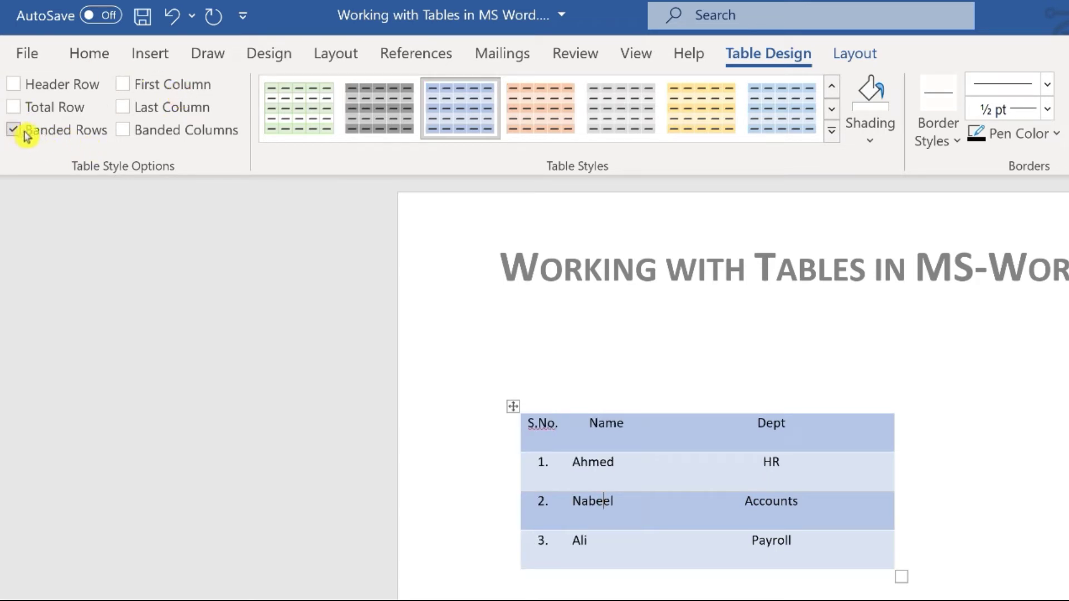
pyautogui.click(72, 137)
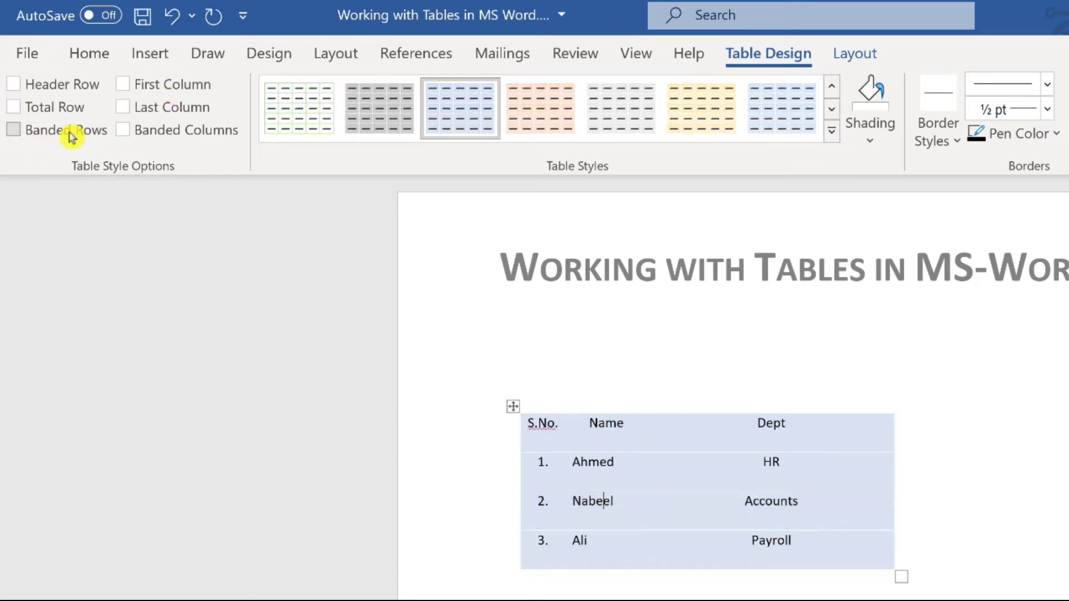
pyautogui.click(71, 137)
pyautogui.click(72, 137)
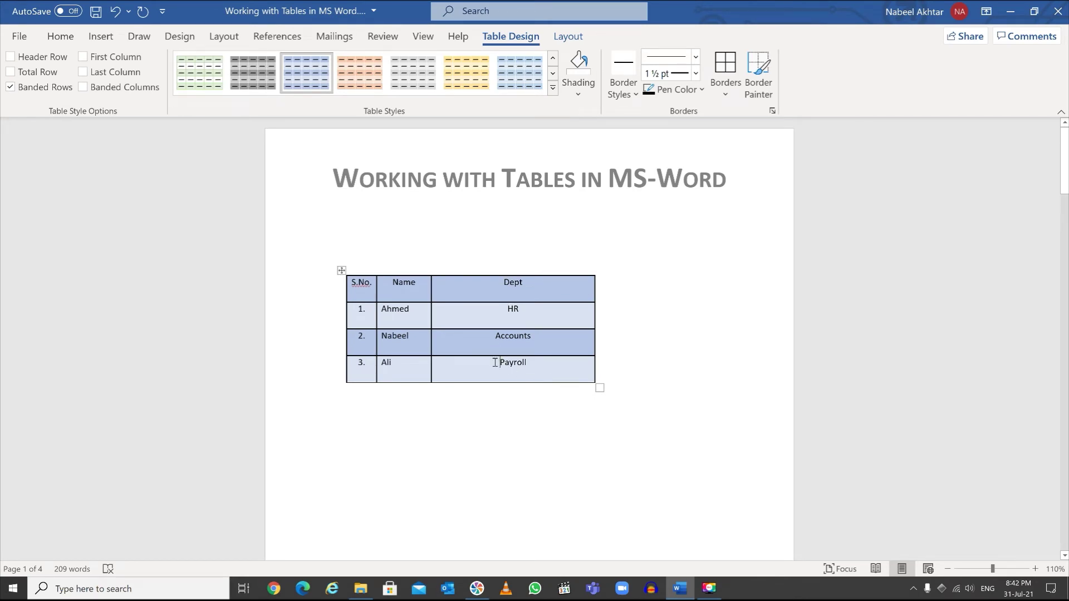
# Add a new row at the end of the table and split its Dept cell into 3 columns and 1 row.
pyautogui.press('Tab')
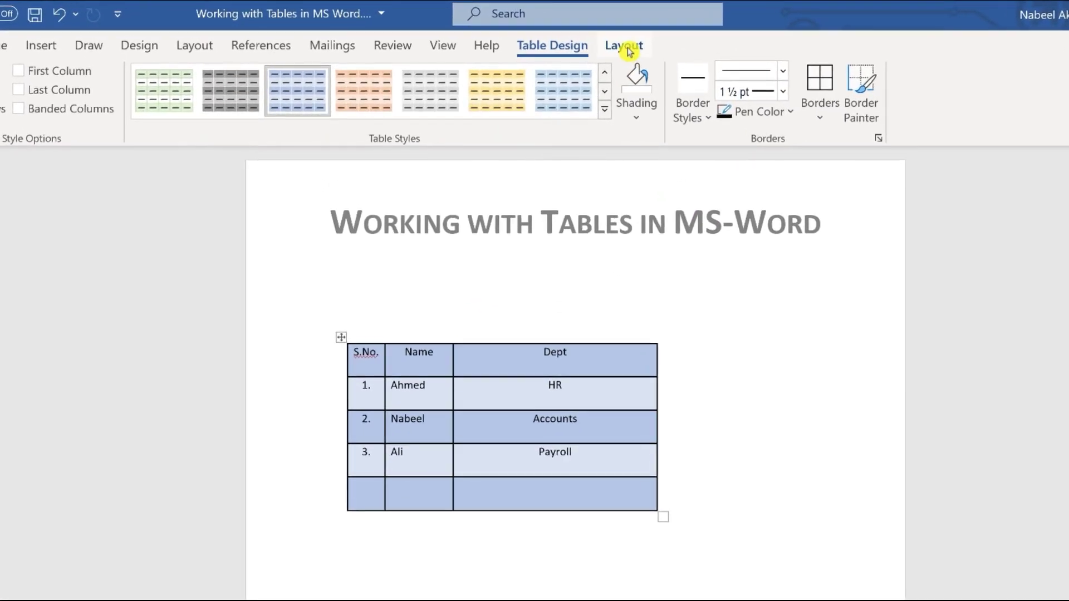
pyautogui.click(629, 51)
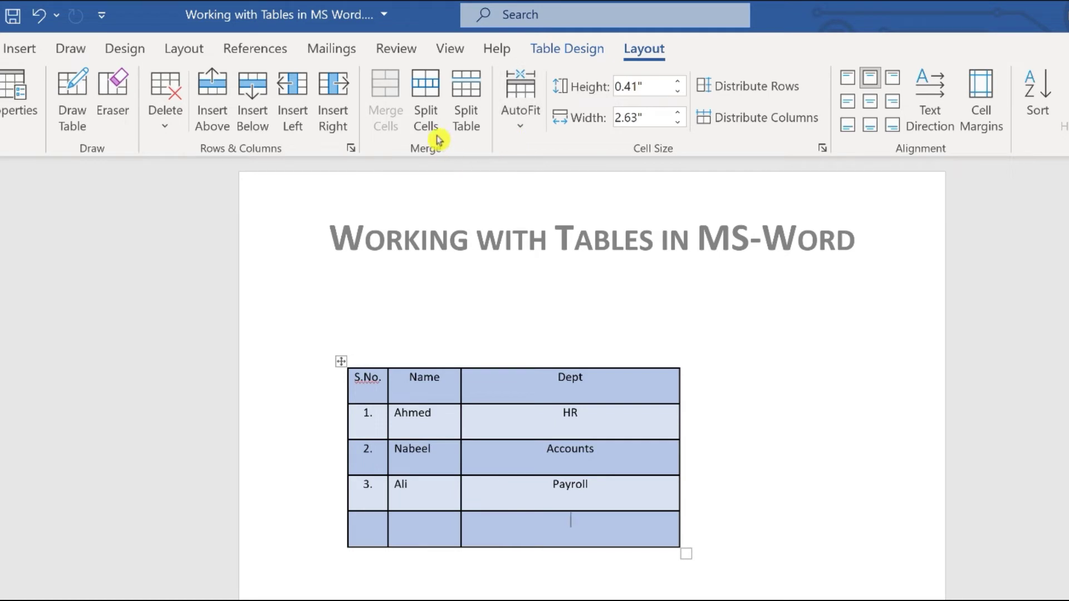
pyautogui.click(433, 94)
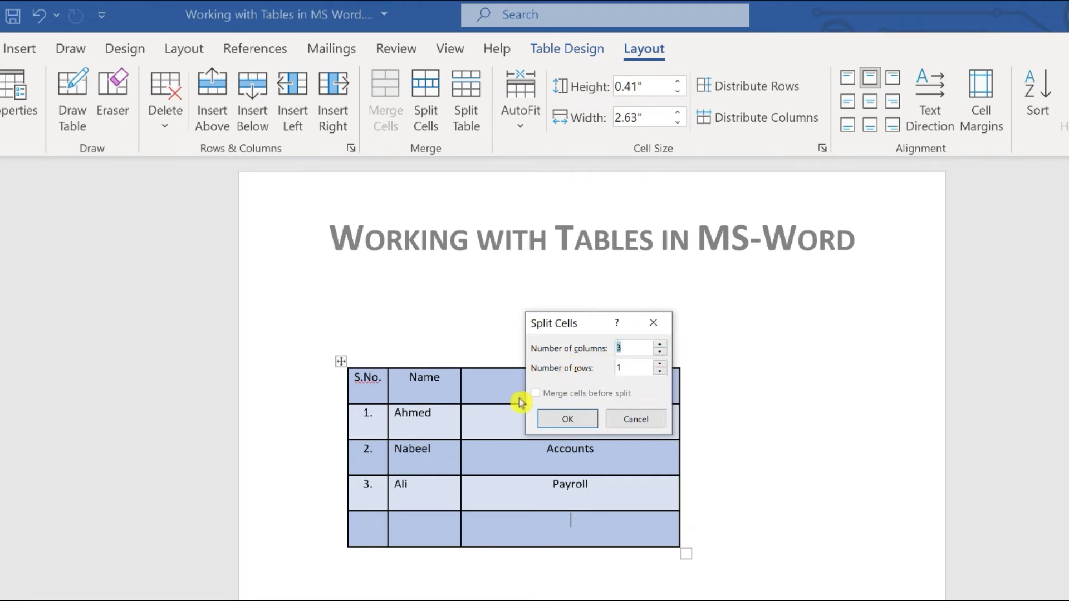
pyautogui.click(584, 426)
pyautogui.click(573, 522)
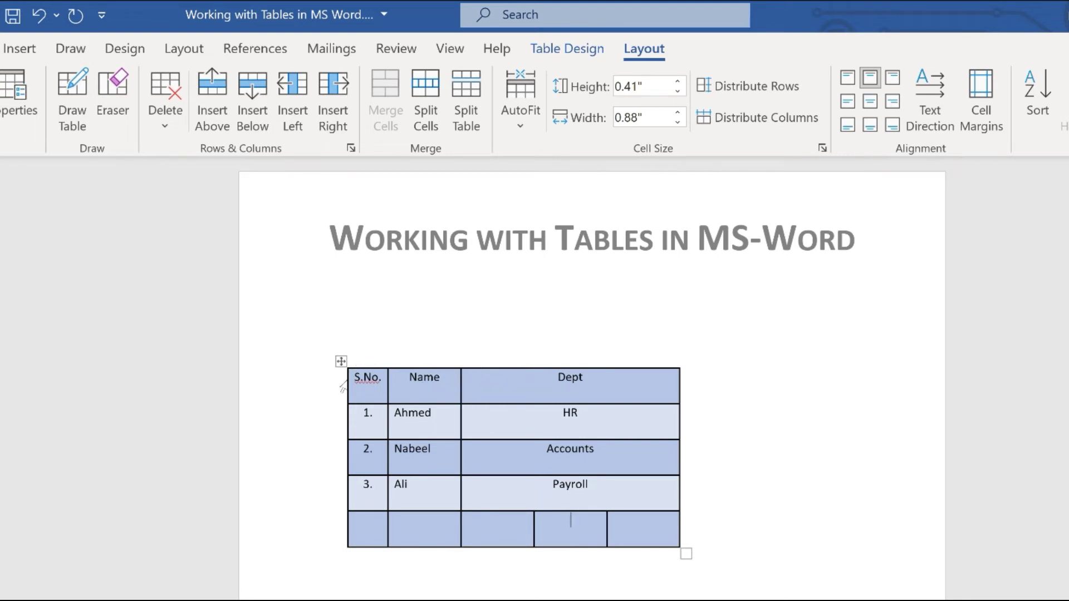
# Insert a row above the header row and enter "My Data" in its first cell.
pyautogui.click(566, 382)
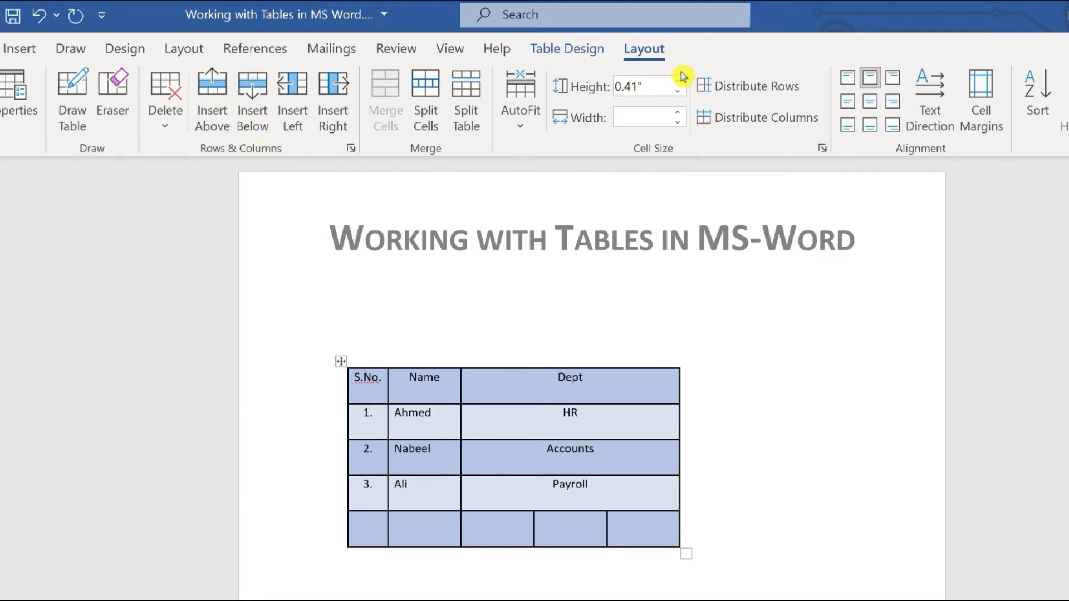
pyautogui.click(221, 95)
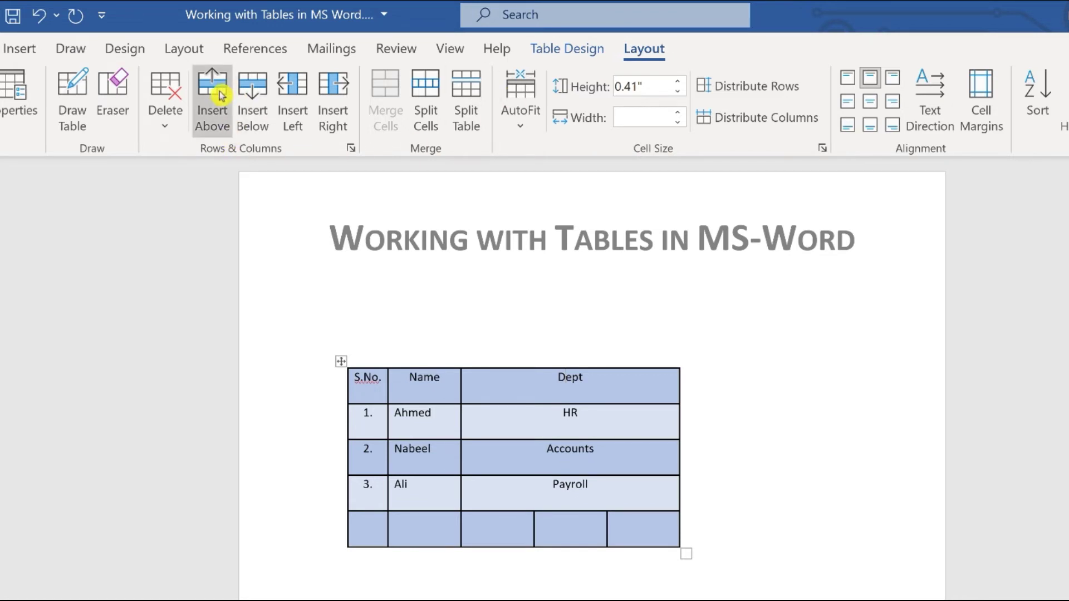
pyautogui.click(383, 389)
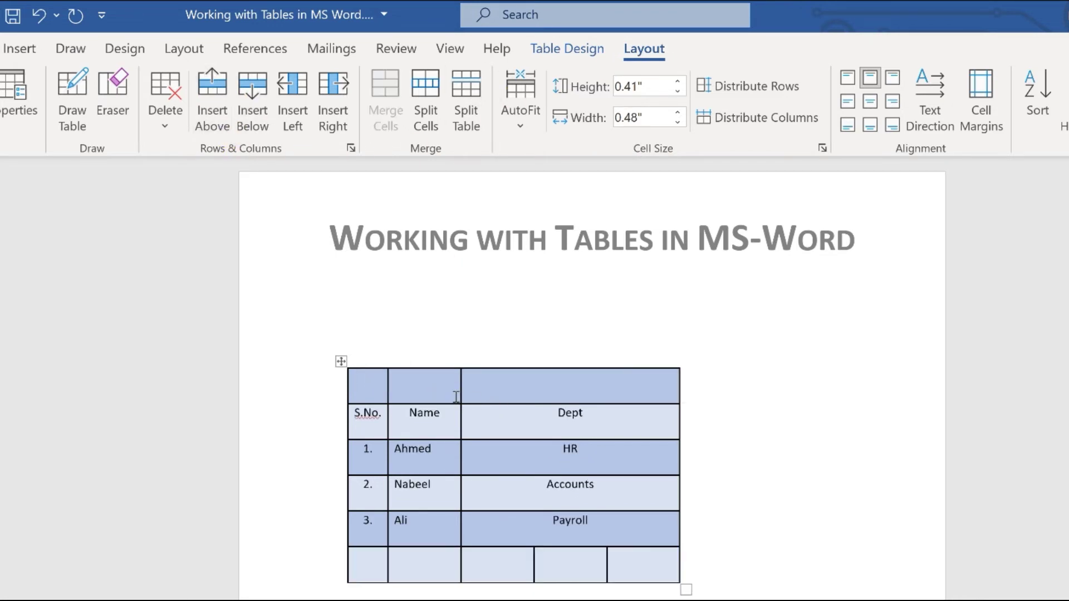
pyautogui.write('My Data')
# Merge all cells of the "My Data" row into a single cell across the table.
pyautogui.moveTo(364, 384); pyautogui.dragTo(532, 395)
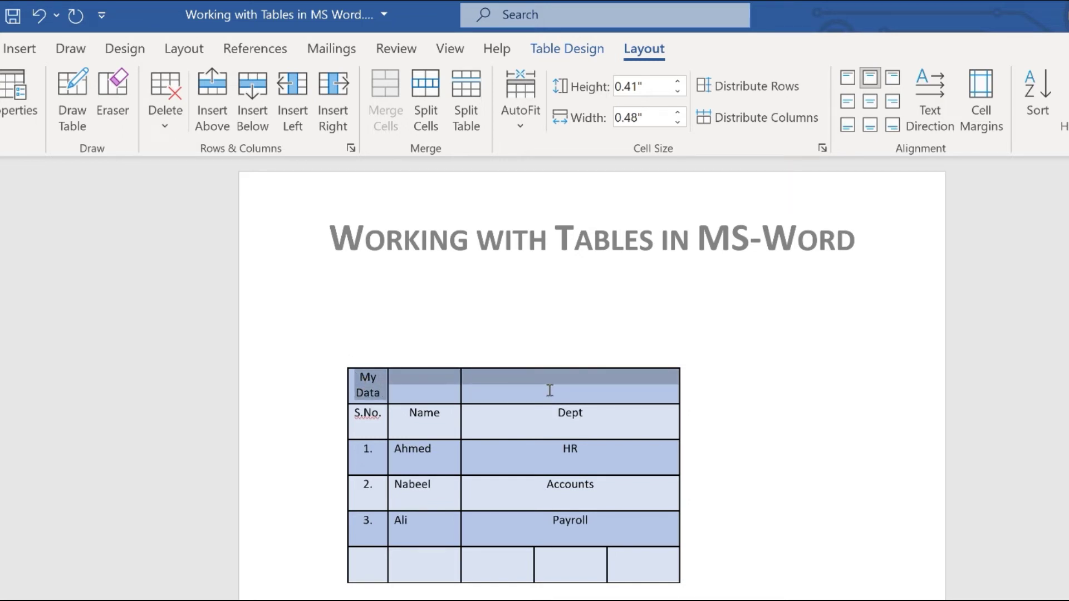
pyautogui.moveTo(550, 390); pyautogui.dragTo(551, 391)
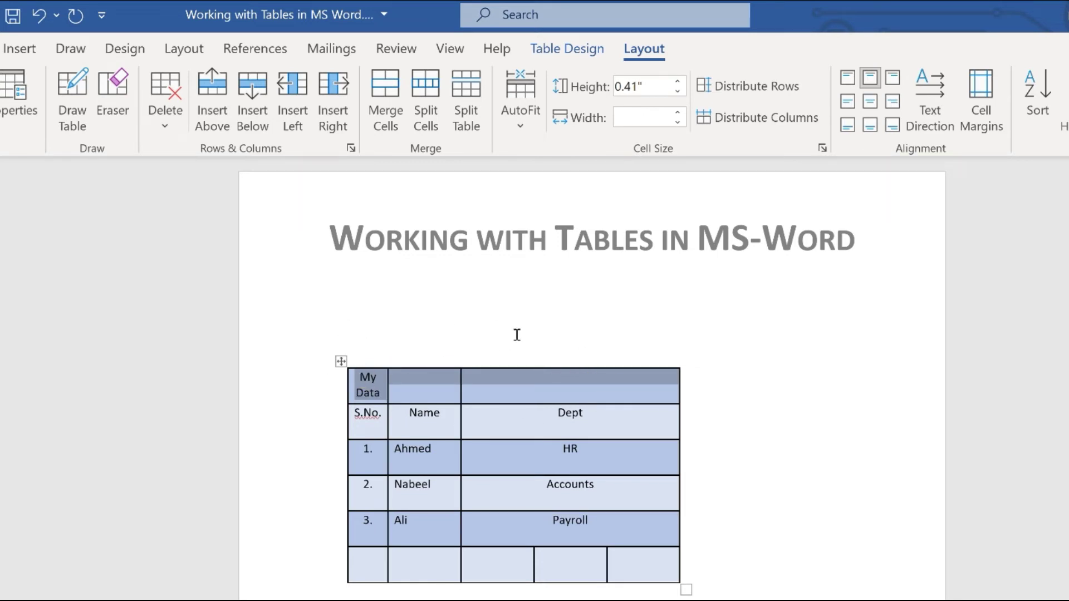
pyautogui.moveTo(370, 394); pyautogui.dragTo(467, 391)
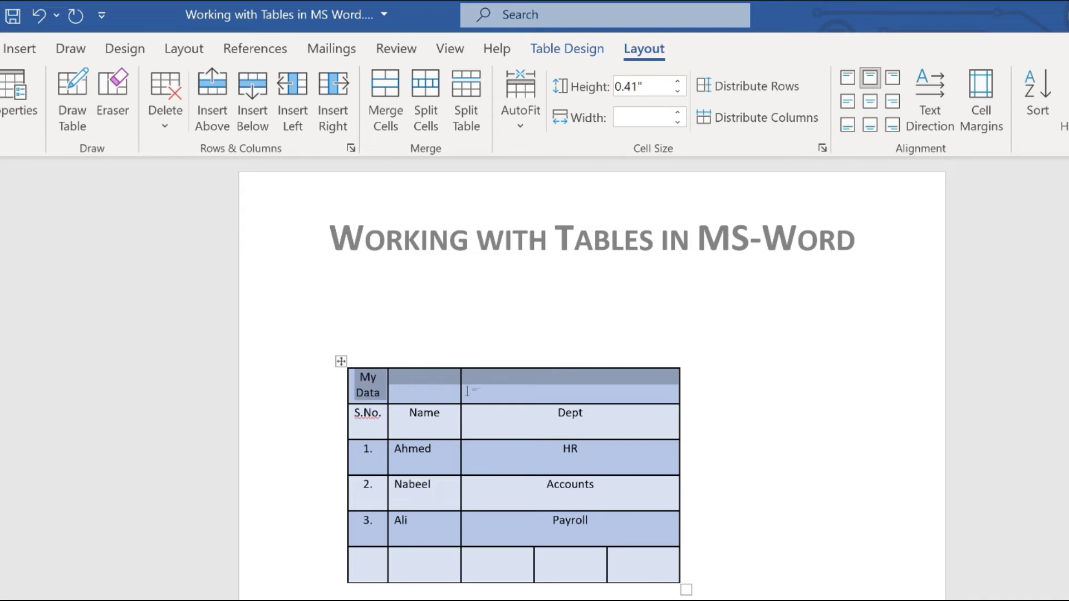
pyautogui.click(388, 98)
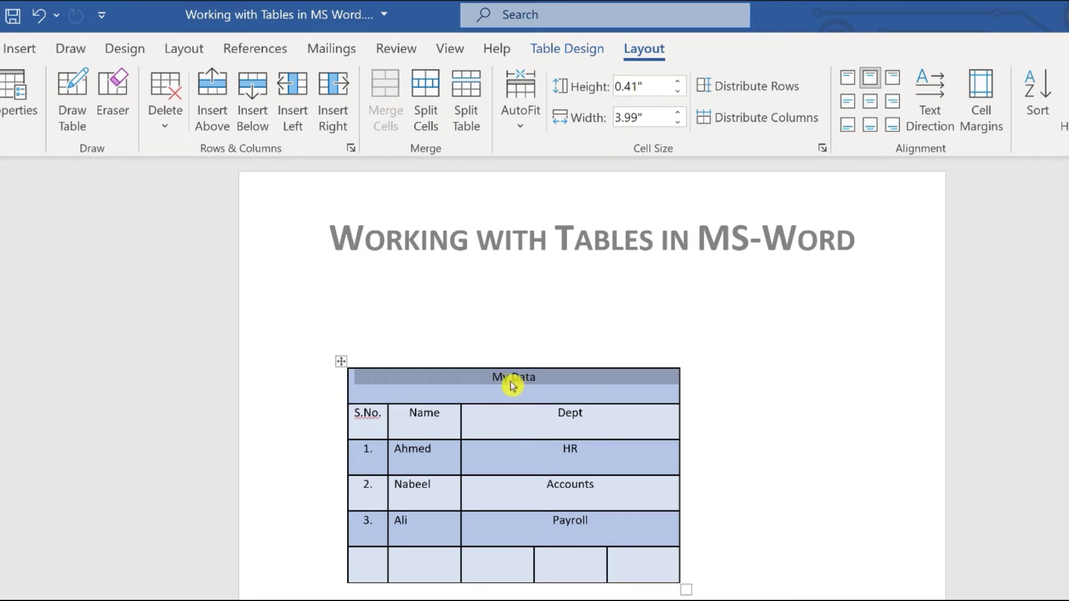
# Make the "My Data" title bold and centre it horizontally and vertically in its merged cell.
pyautogui.click(1, 48)
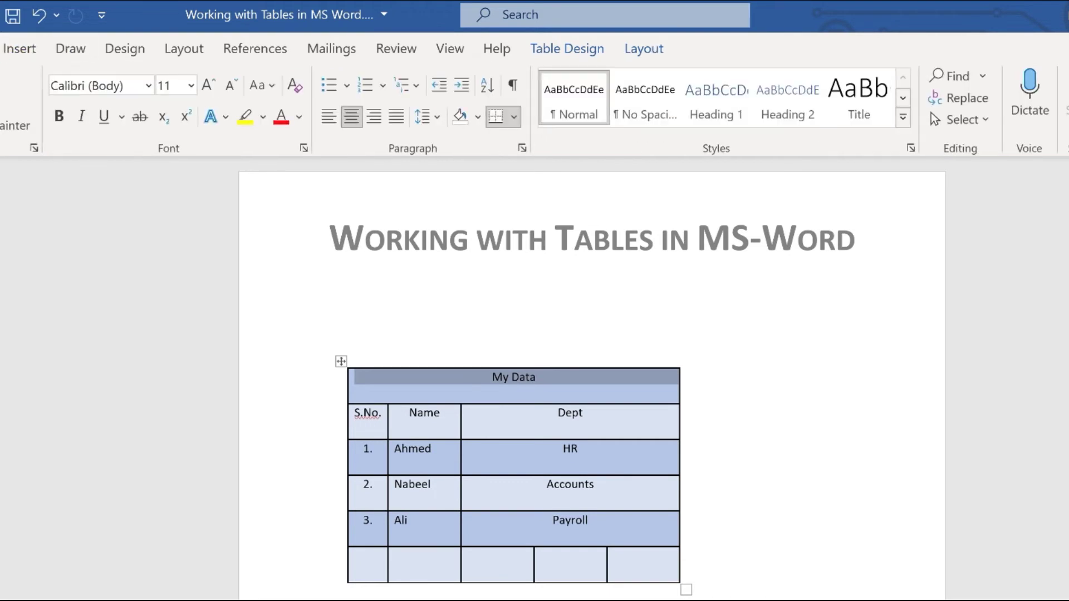
pyautogui.click(60, 118)
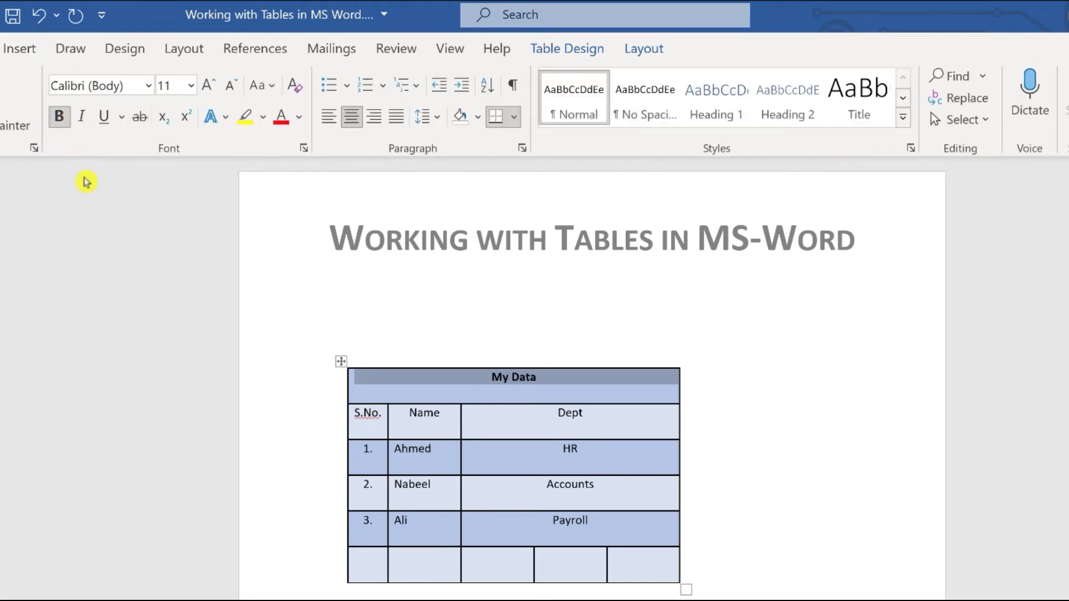
pyautogui.click(646, 50)
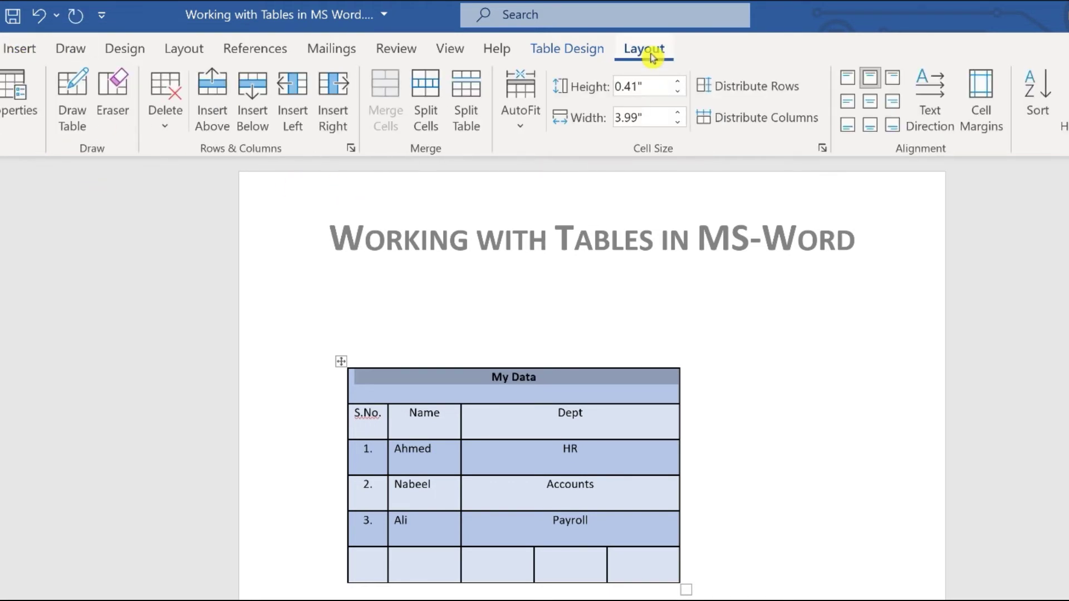
pyautogui.click(869, 108)
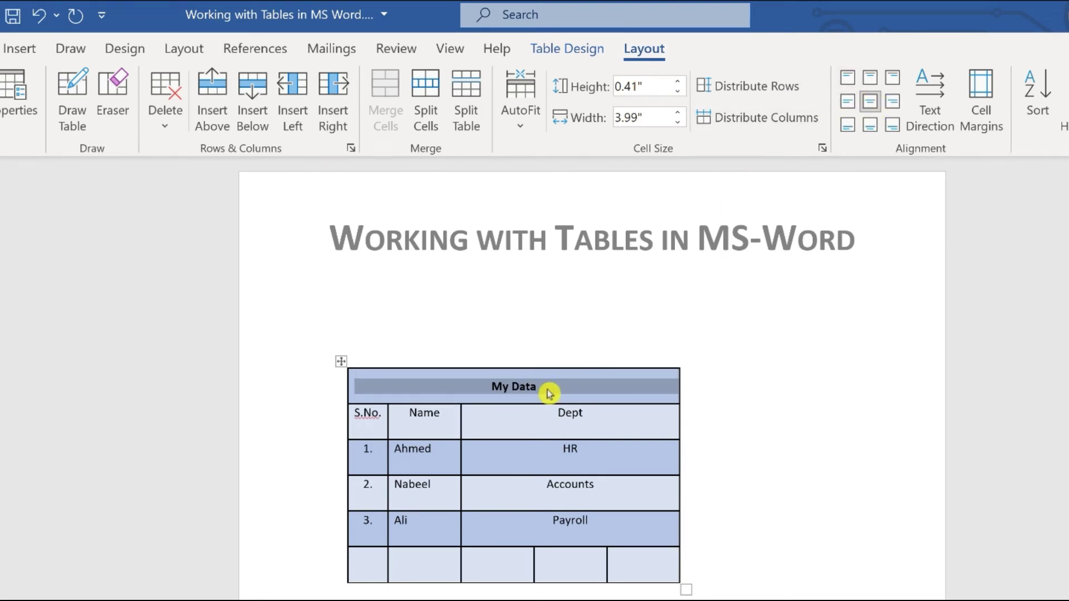
pyautogui.click(583, 395)
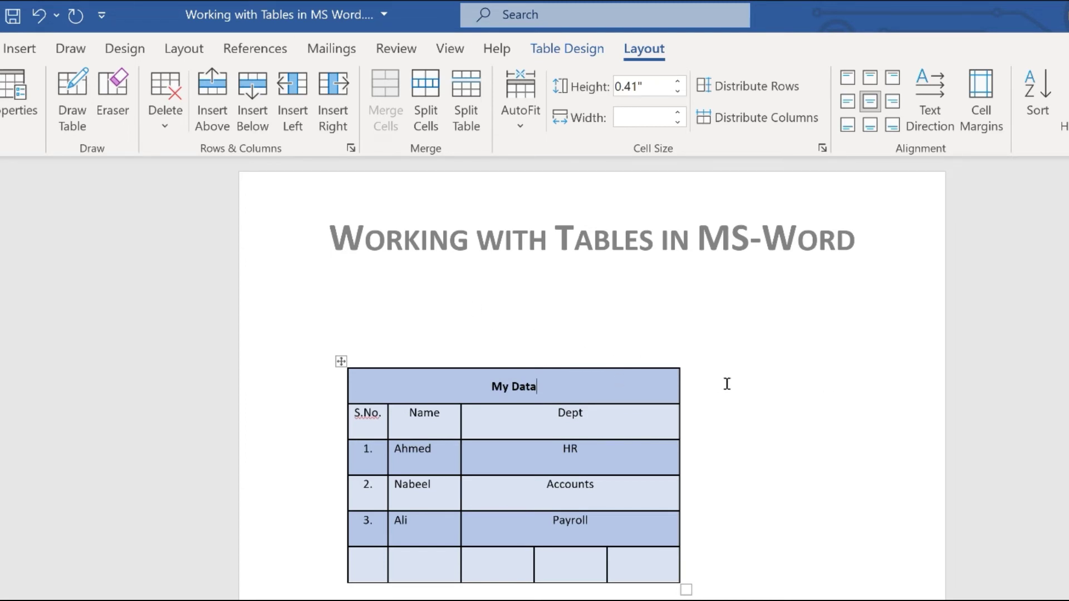
pyautogui.click(827, 318)
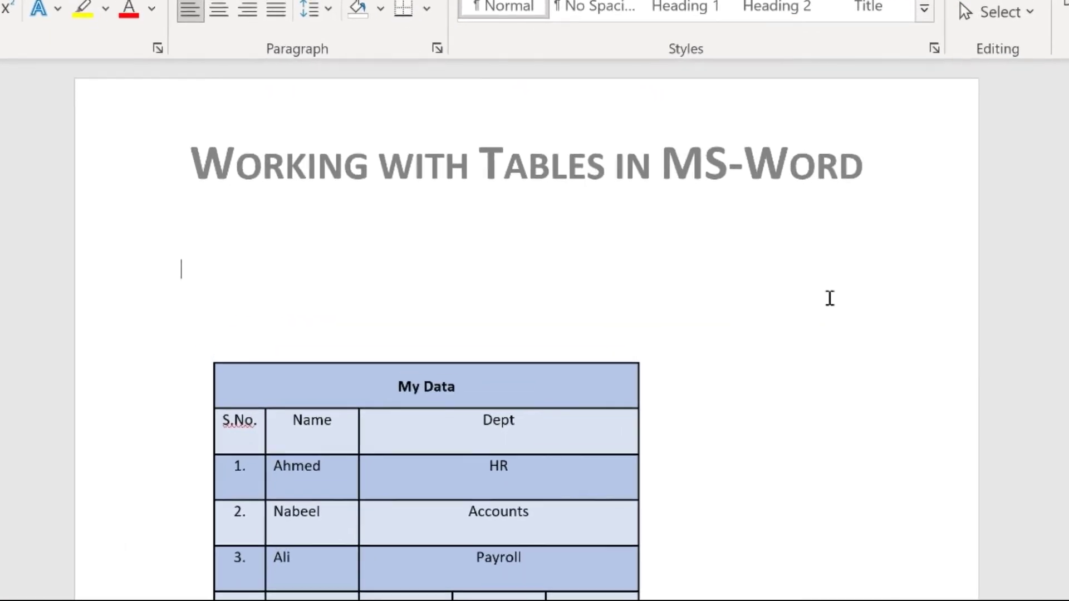